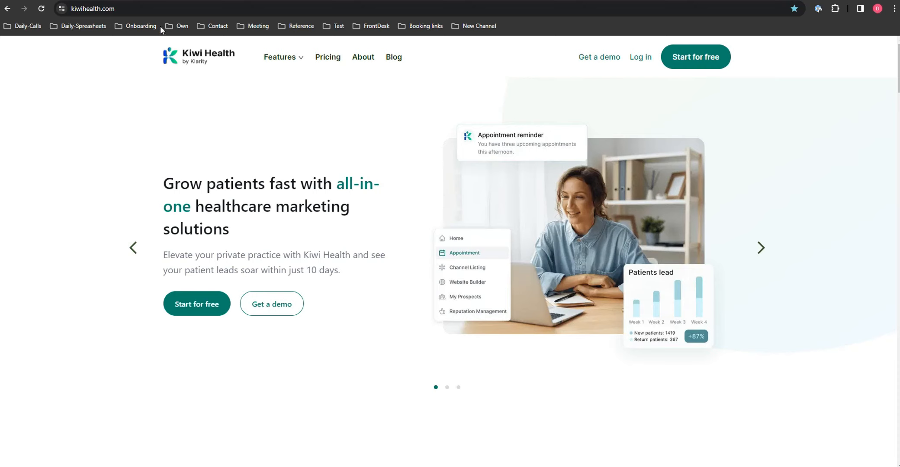
- Sign up for a free Kiwi Health account with the email address and account password
left_click(70, 11)
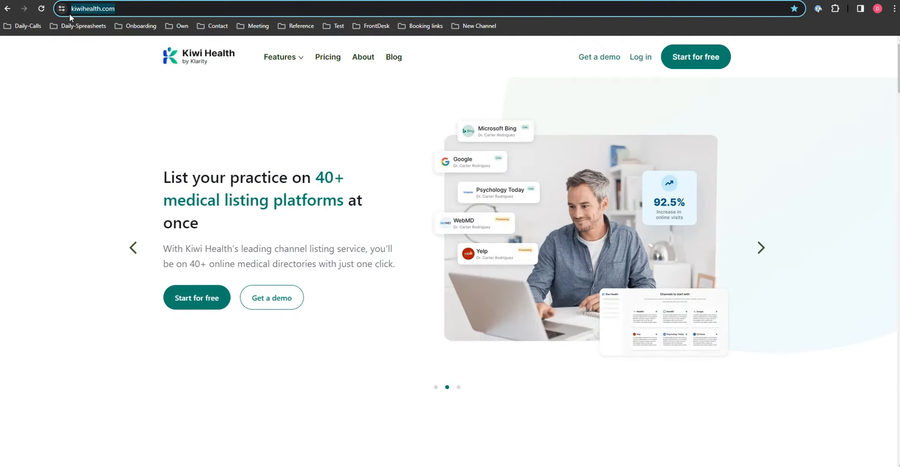
left_click(695, 61)
left_click_drag(322, 120, 121, 127)
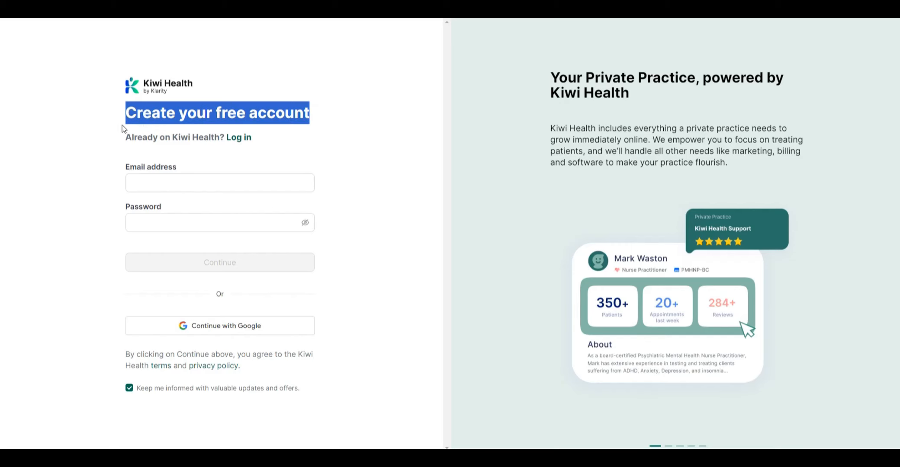
left_click(155, 186)
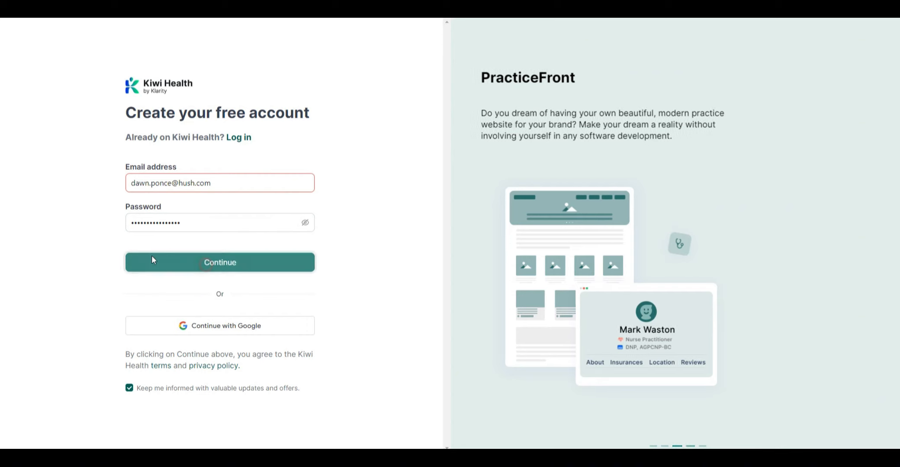
left_click(207, 269)
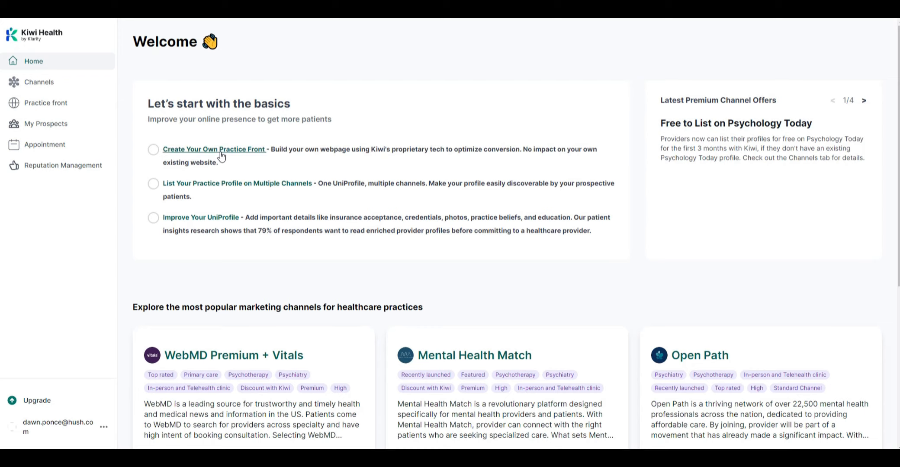
- Start creating a Practice Front and choose to fill out the UniProfile manually
left_click(223, 152)
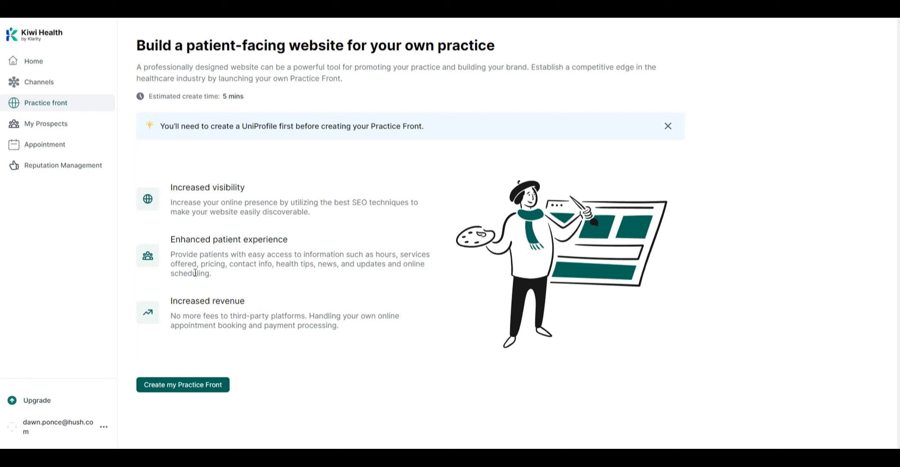
left_click(184, 386)
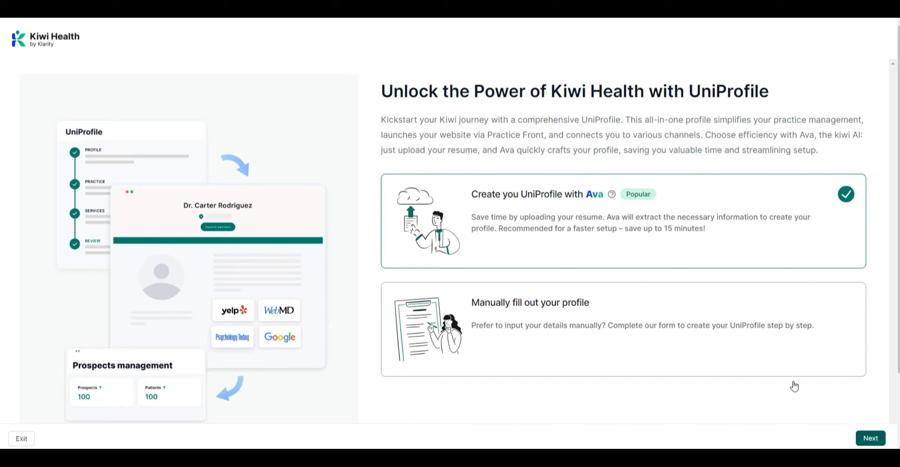
left_click(859, 439)
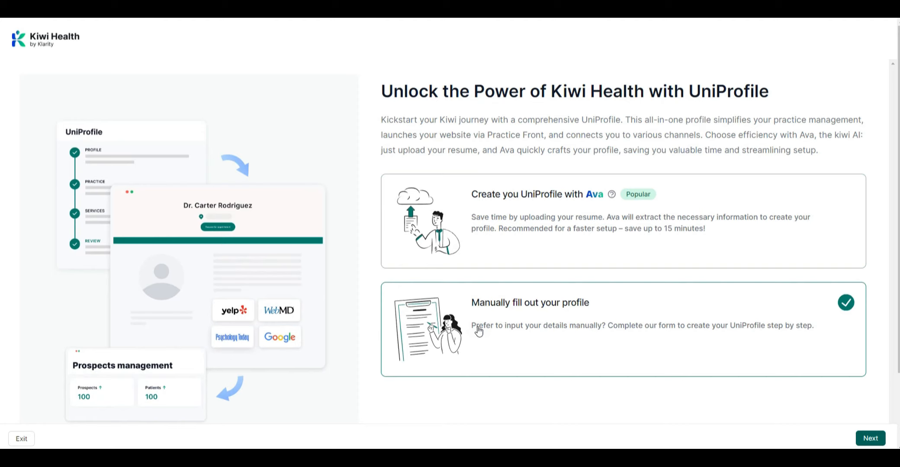
left_click(867, 439)
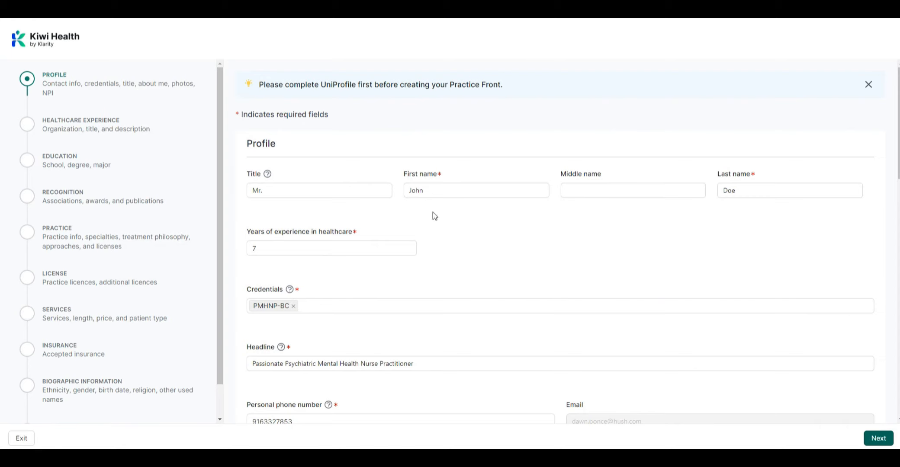
- Look through the whole Profile form, from the name and credentials fields to the photos and language fields
left_click(418, 180)
left_click(740, 176)
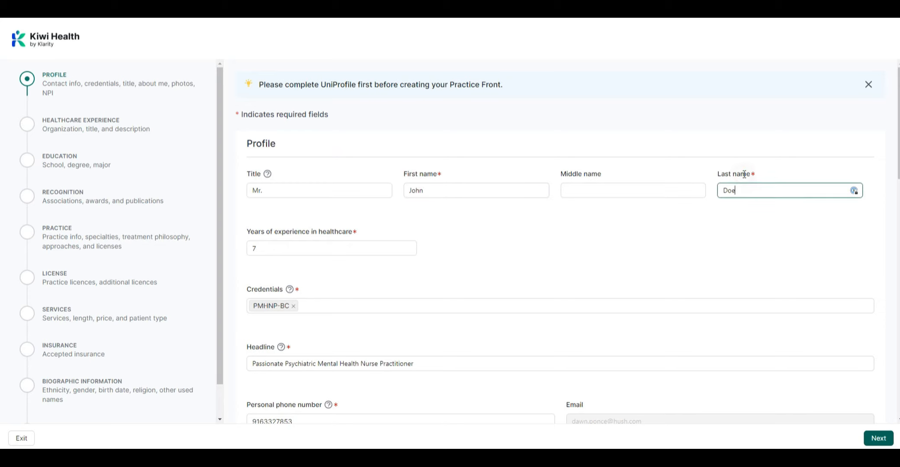
left_click(294, 248)
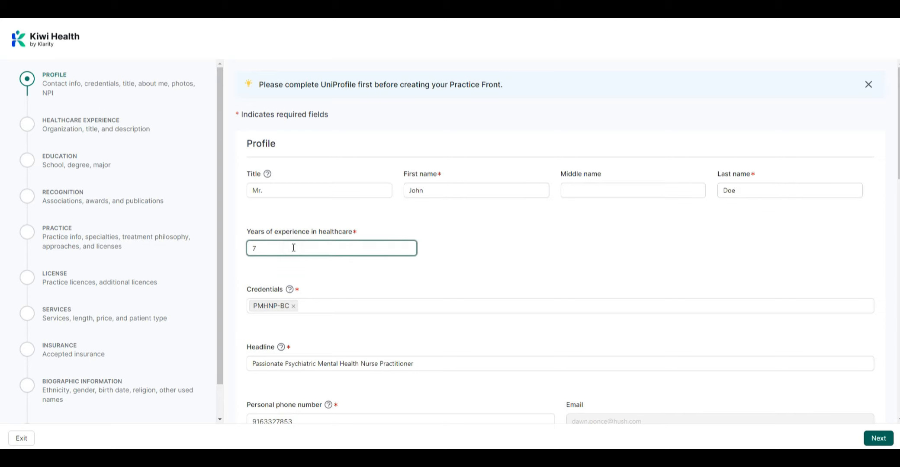
scroll(293, 247, "down", 1)
left_click(317, 259)
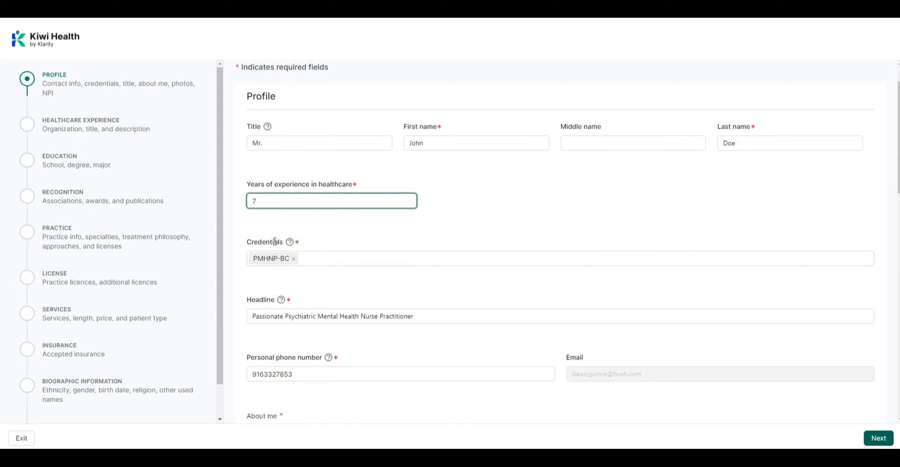
left_click(265, 302)
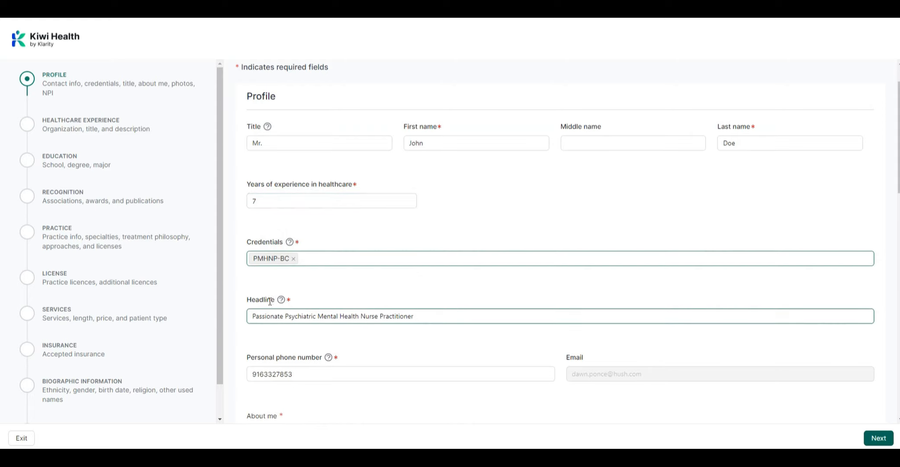
left_click(284, 355)
scroll(284, 355, "down", 2)
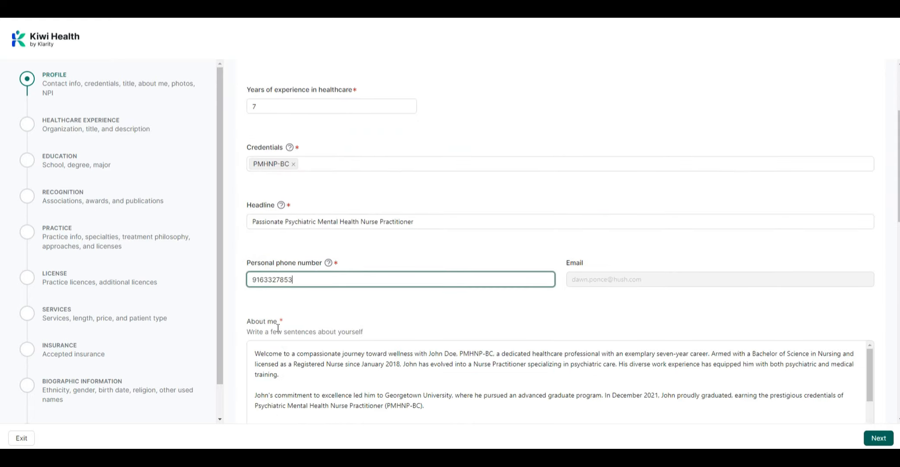
left_click(286, 320)
scroll(286, 319, "down", 5)
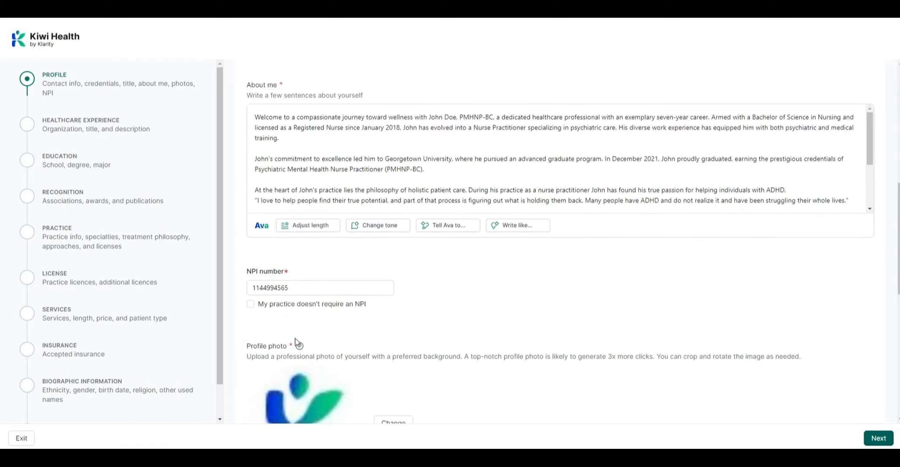
scroll(294, 280, "down", 2)
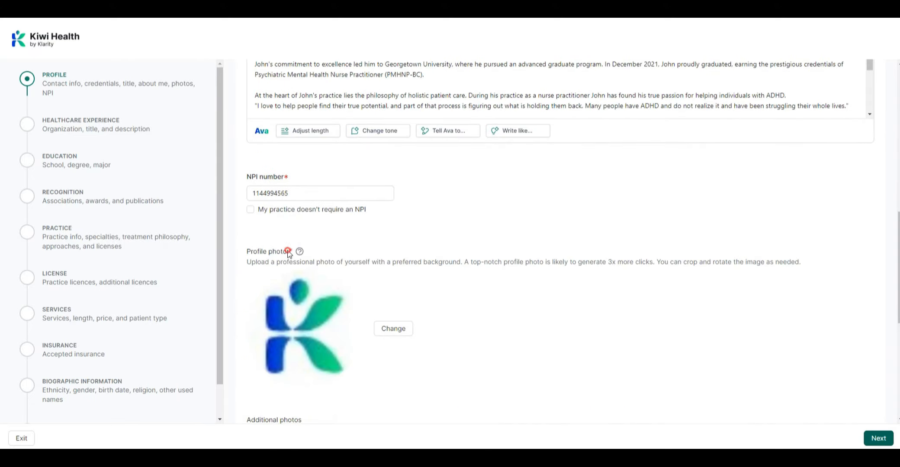
scroll(290, 255, "down", 6)
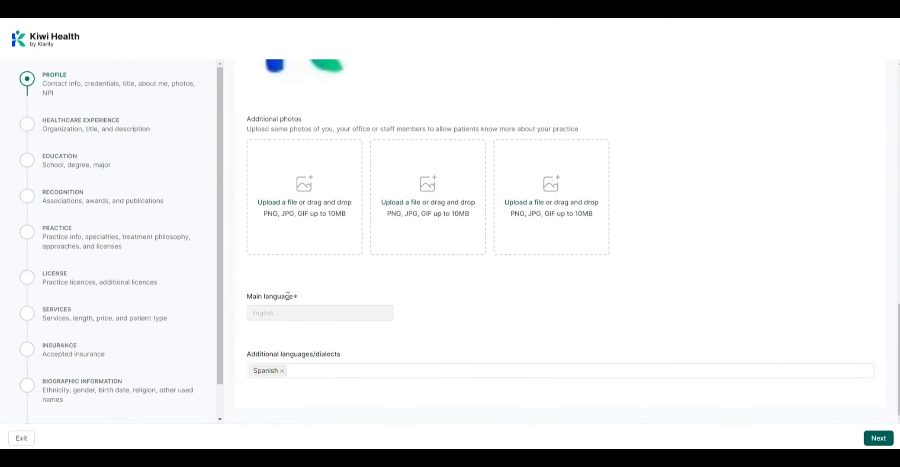
scroll(732, 336, "up", 15)
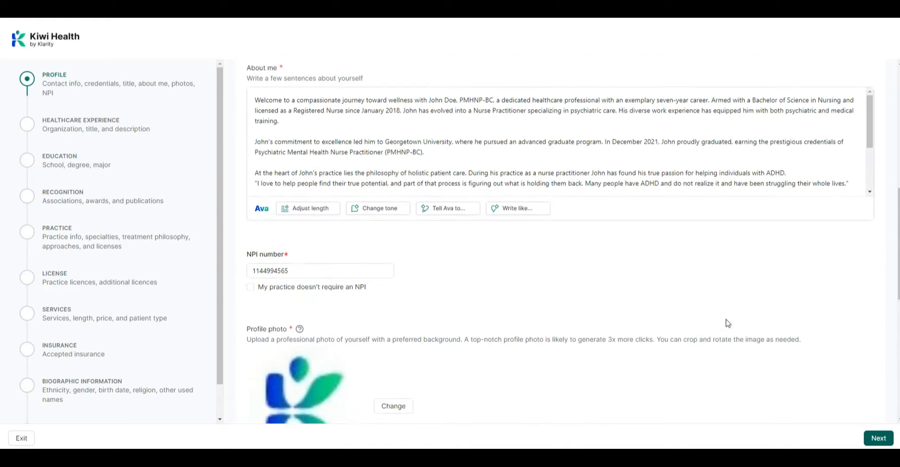
scroll(728, 323, "up", 1)
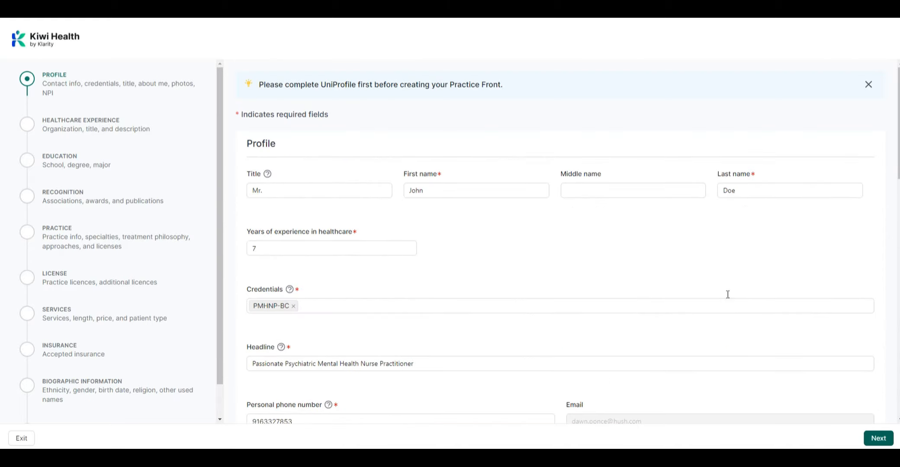
- Examine the title field's help example and the credentials, headline and personal phone number fields
left_click(261, 187)
mouse_move(267, 176)
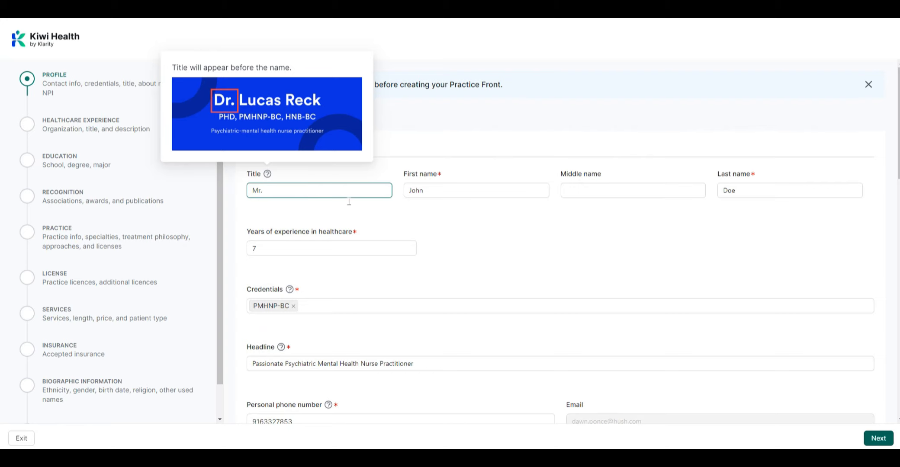
scroll(391, 189, "down", 2)
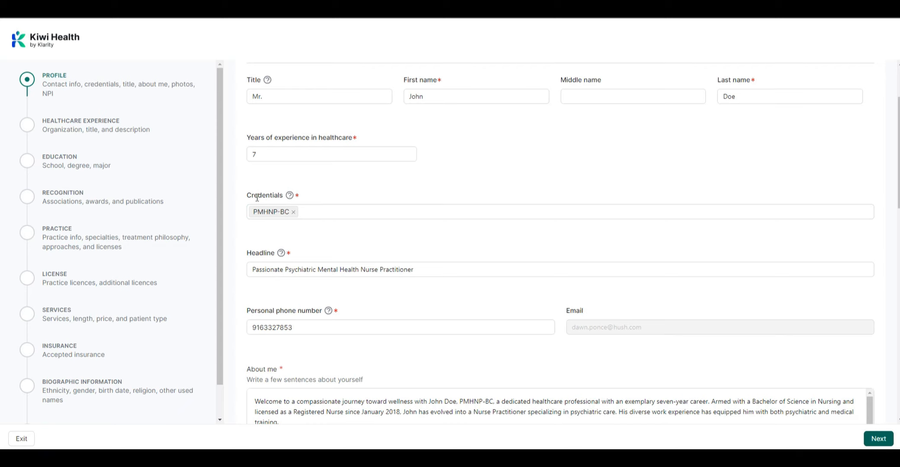
left_click(336, 210)
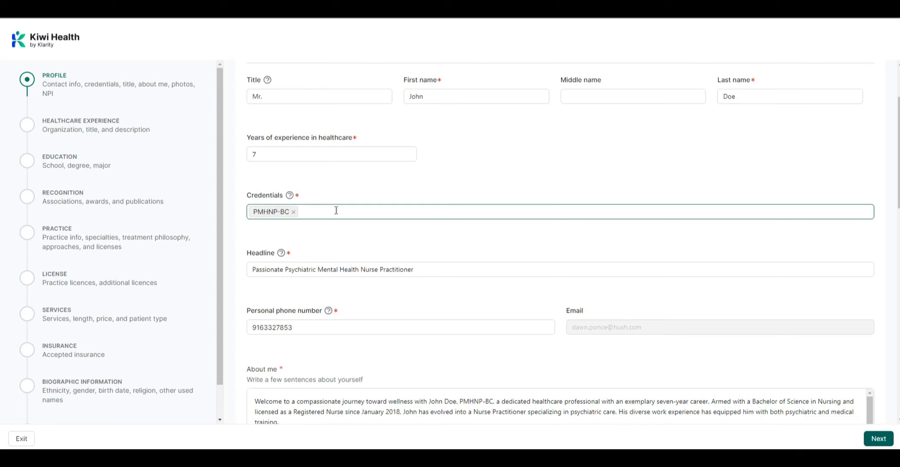
left_click(285, 262)
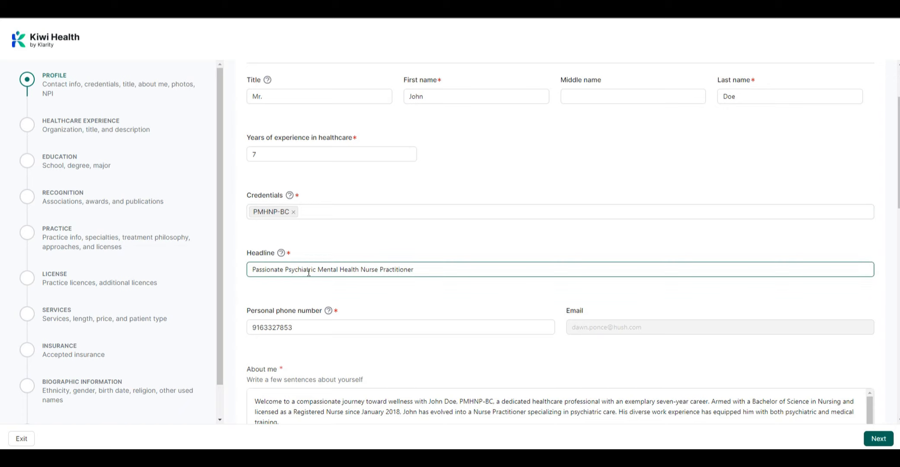
left_click(306, 327)
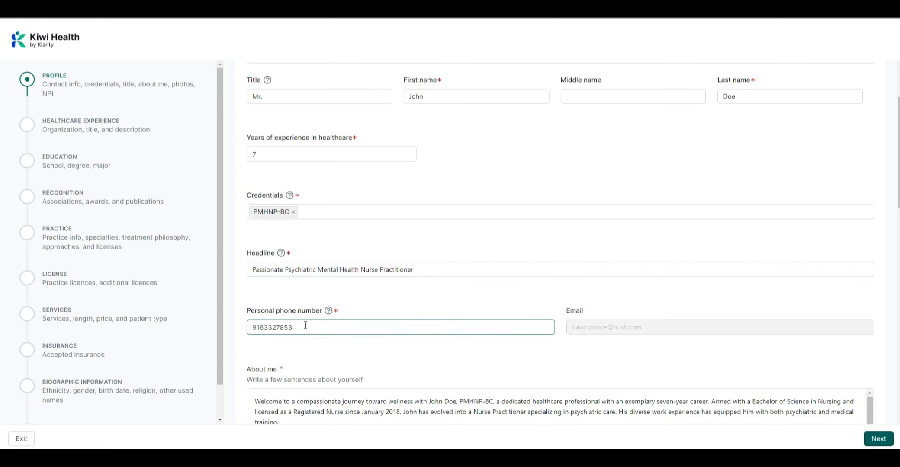
scroll(311, 288, "down", 1)
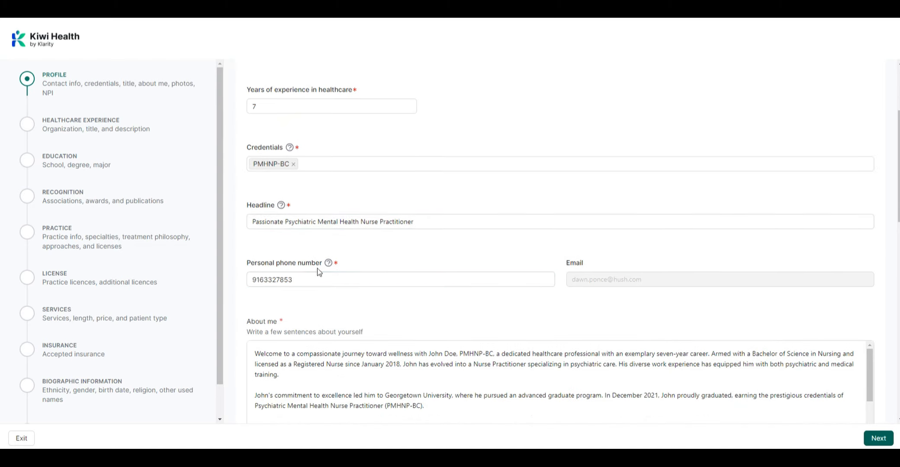
left_click(317, 285)
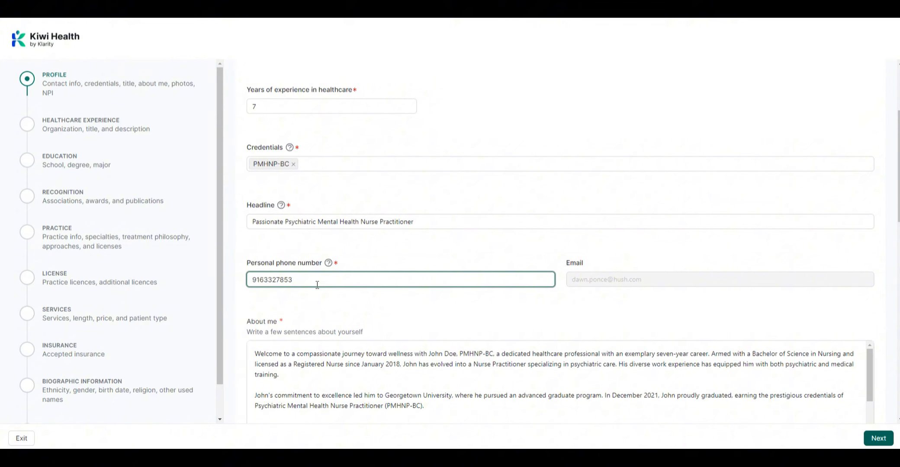
key("Tab")
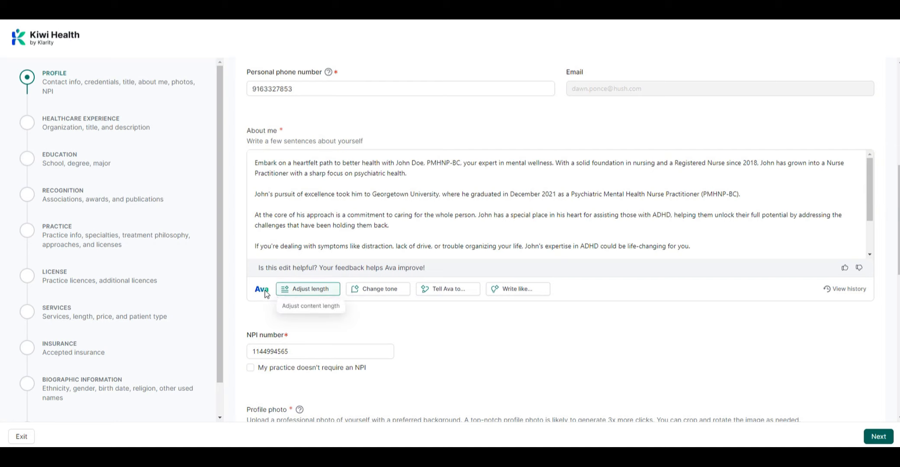
- Have Ava elaborate the About me text and check its tone options
left_click(303, 290)
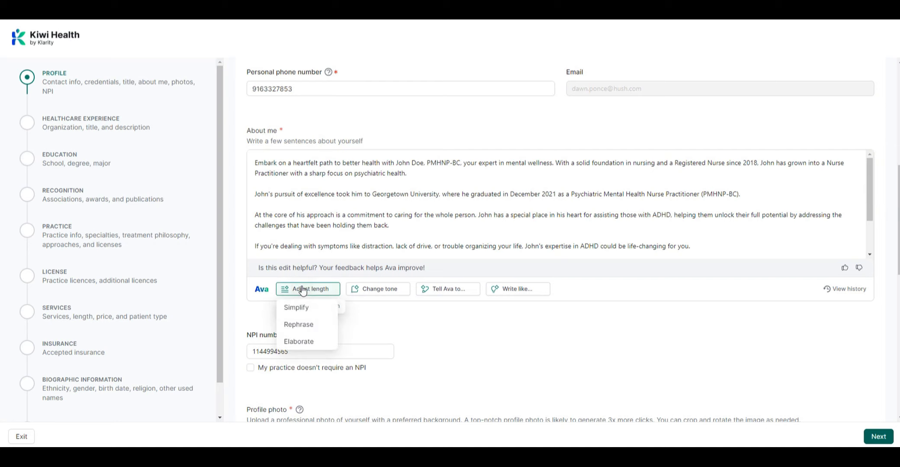
left_click(298, 342)
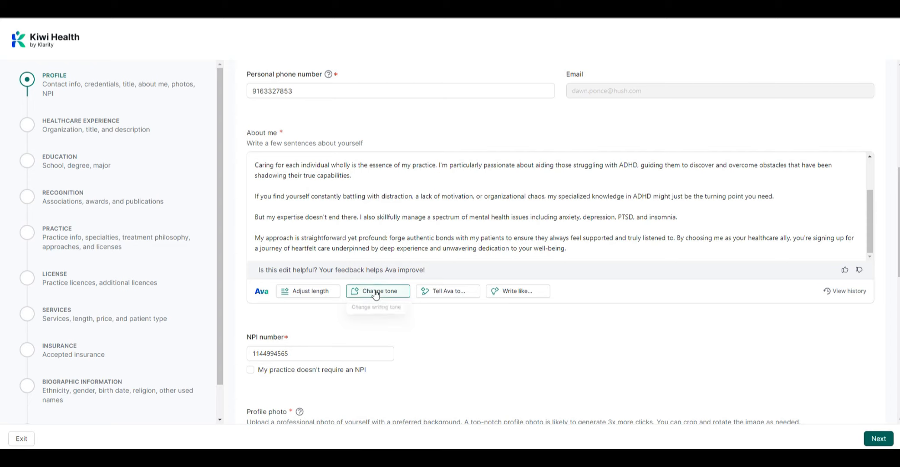
left_click(375, 293)
left_click(573, 295)
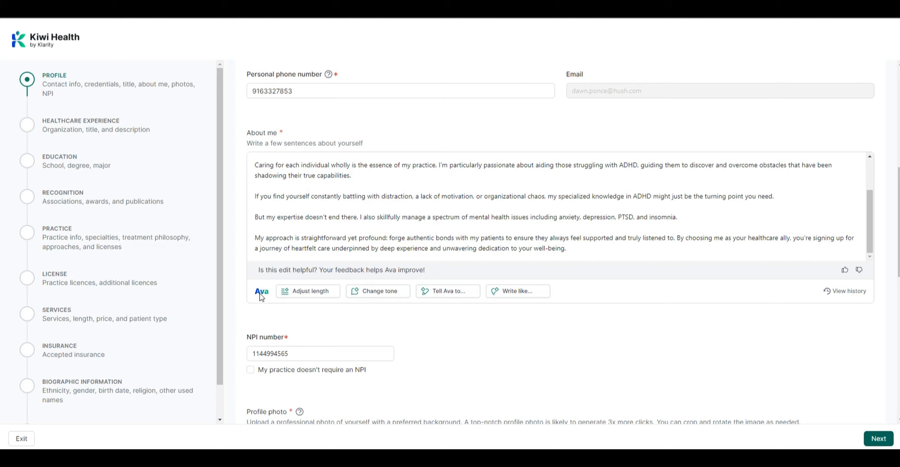
- Review the photo sections and additional language choices, and proceed to the Healthcare experience section
scroll(260, 294, "down", 5)
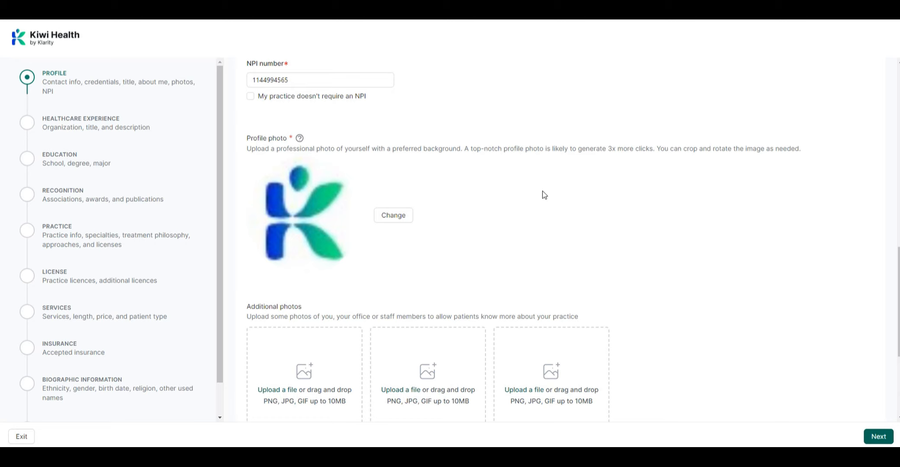
scroll(544, 194, "down", 2)
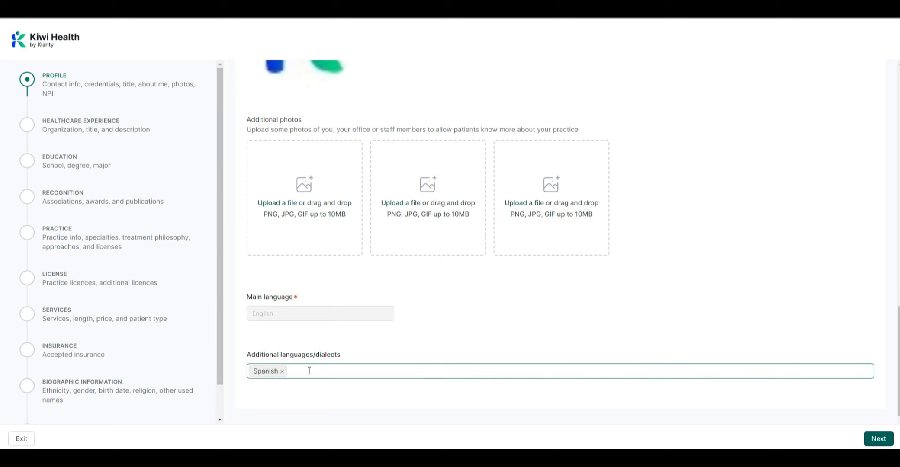
left_click(310, 370)
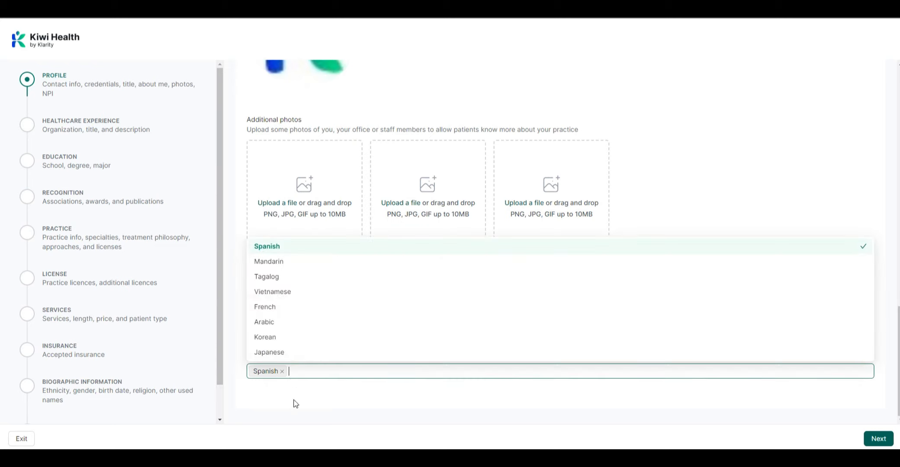
left_click(240, 391)
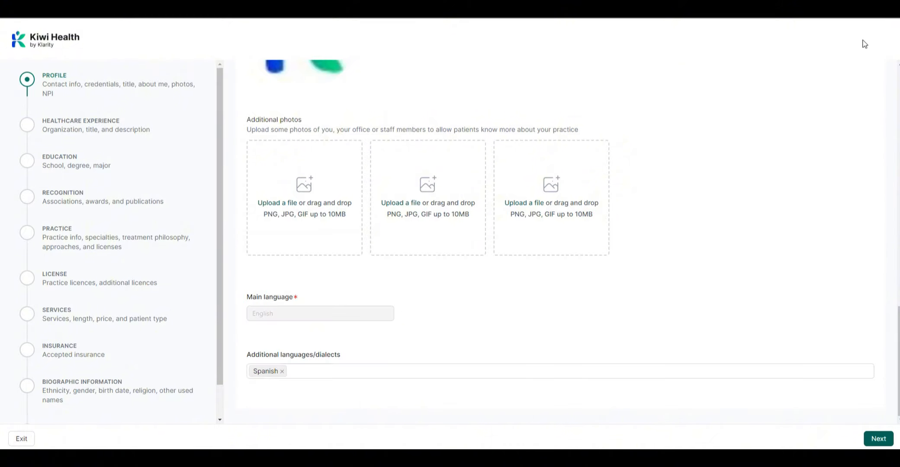
scroll(496, 217, "up", 10)
scroll(502, 225, "down", 10)
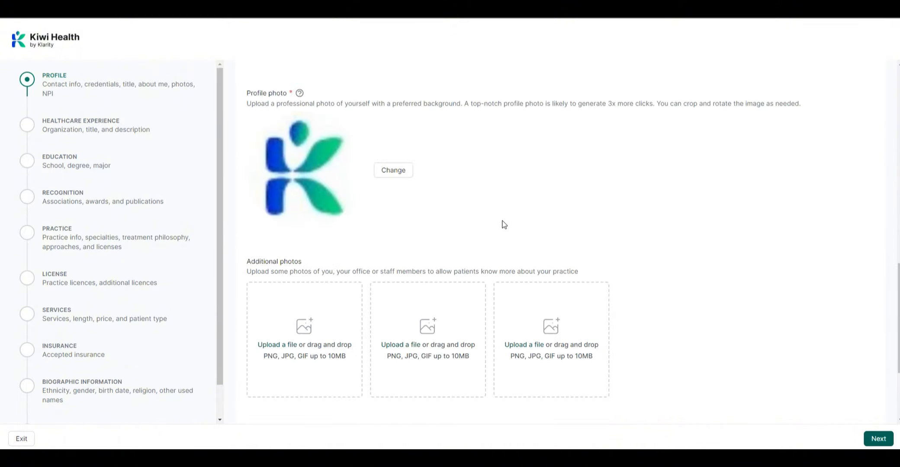
left_click(877, 439)
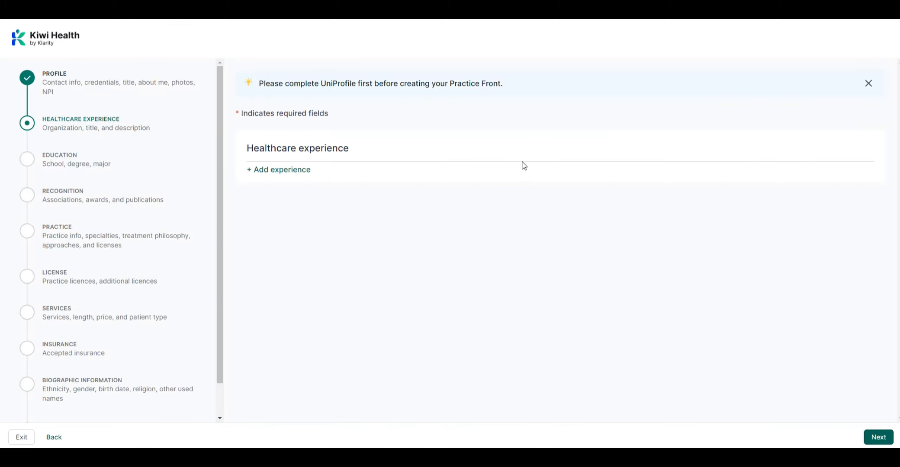
- Add a healthcare experience entry and go through its title, date, location, description and logo fields
left_click(290, 171)
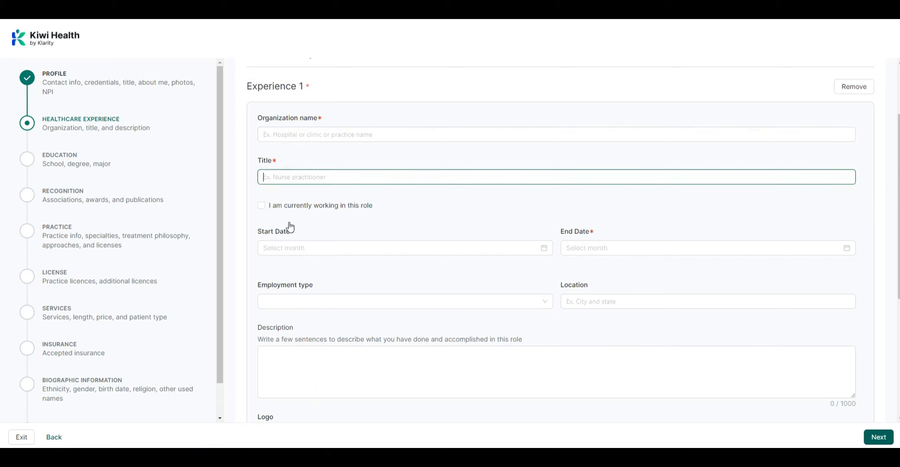
left_click(285, 249)
left_click(611, 252)
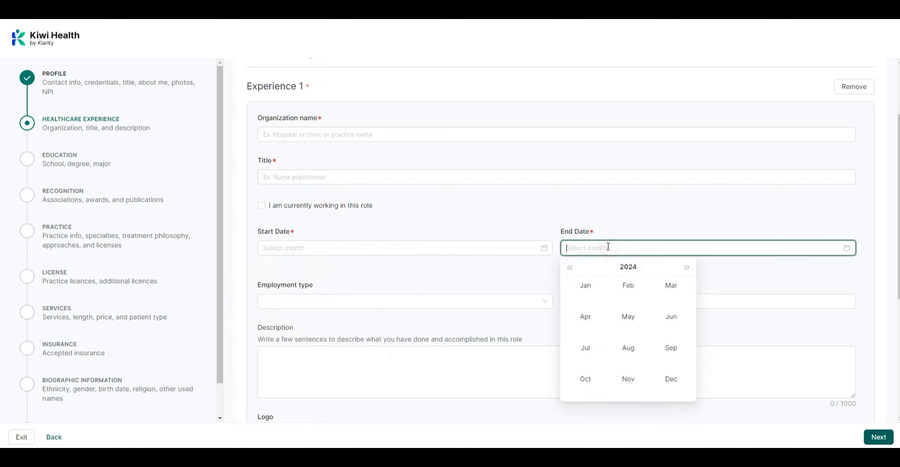
left_click(398, 269)
left_click(755, 305)
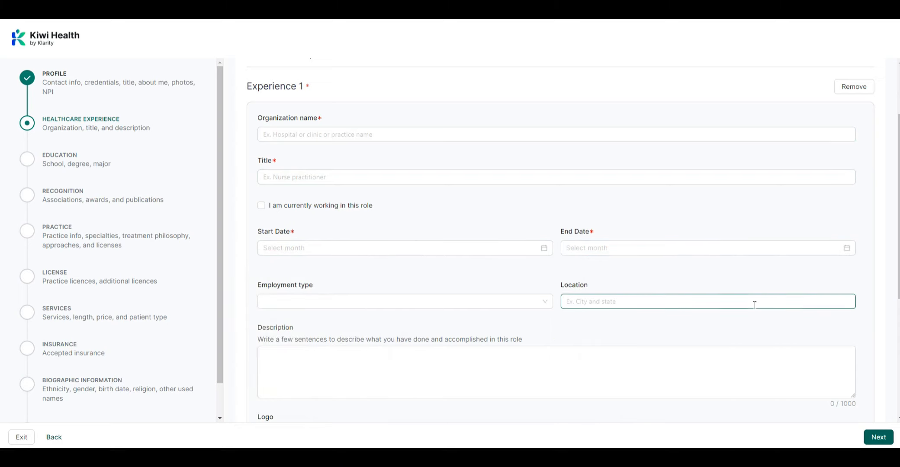
left_click(478, 374)
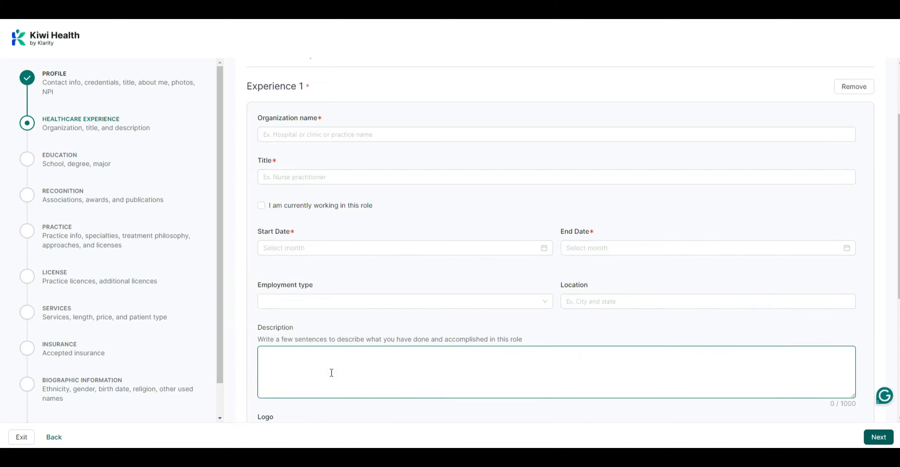
scroll(335, 375, "down", 2)
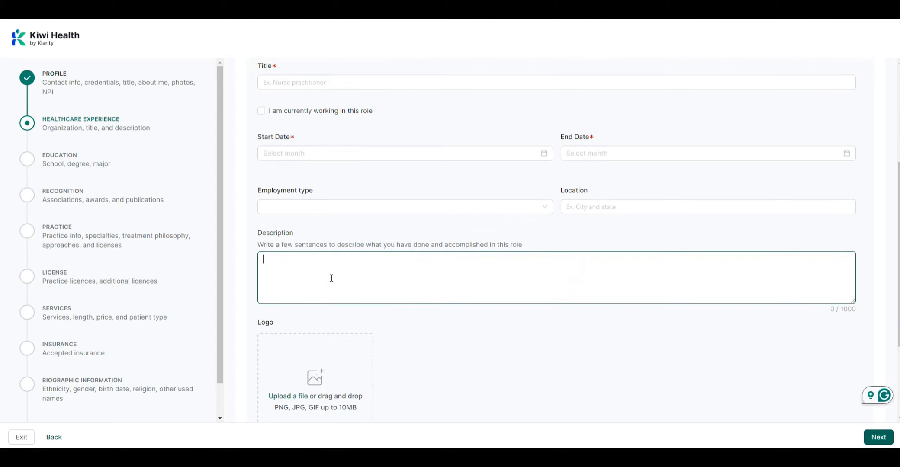
scroll(324, 322, "down", 3)
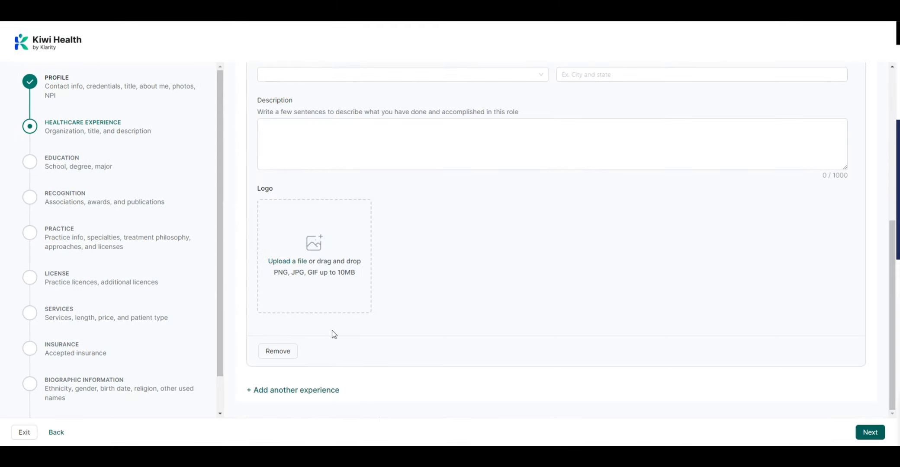
- Add a second healthcare experience entry, and proceed to the Education section
left_click(287, 397)
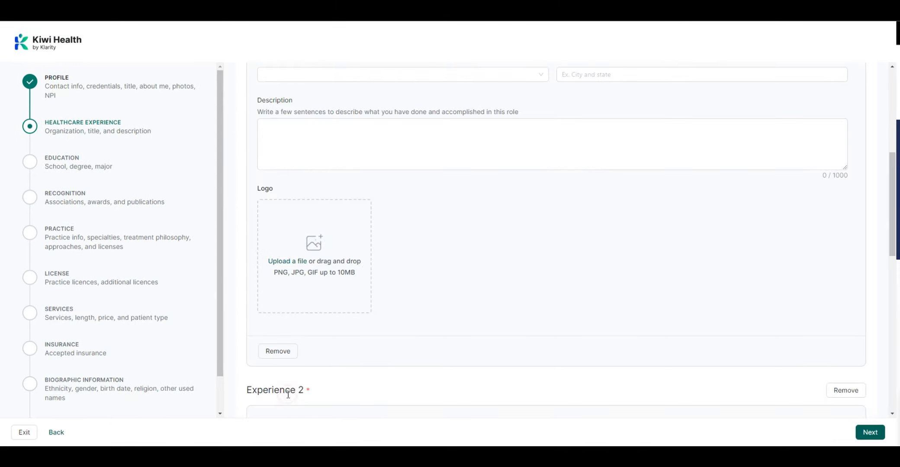
scroll(389, 333, "down", 4)
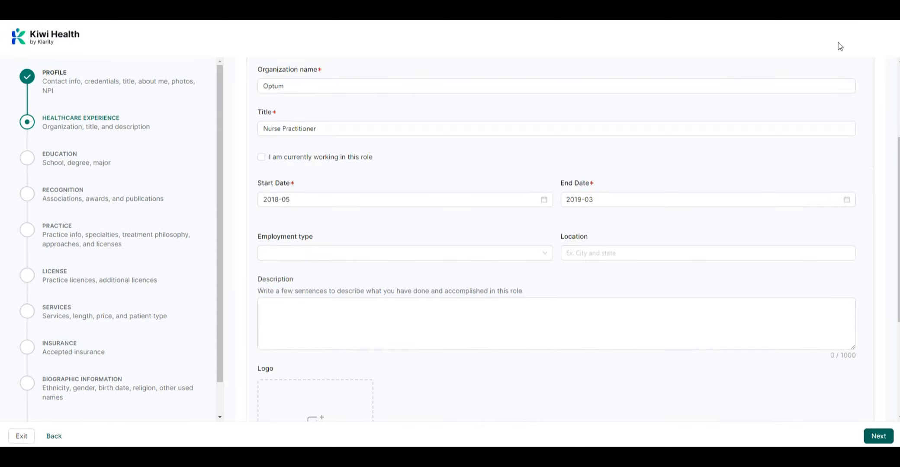
scroll(862, 212, "down", 5)
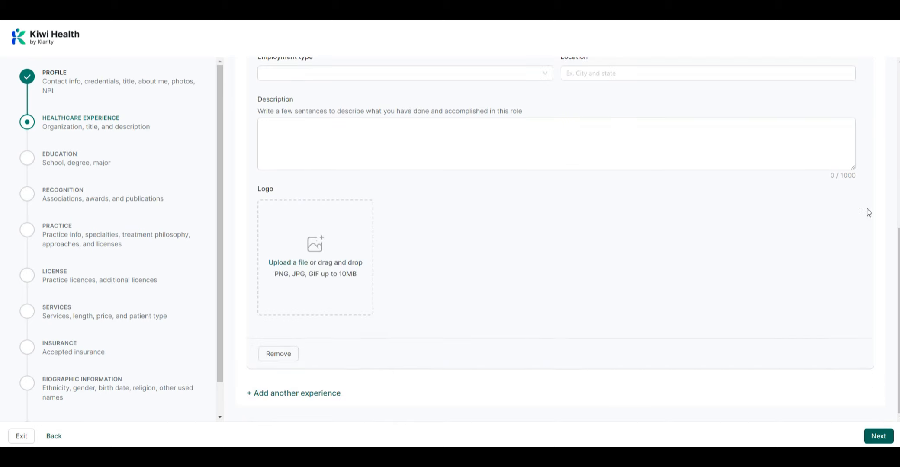
left_click(878, 437)
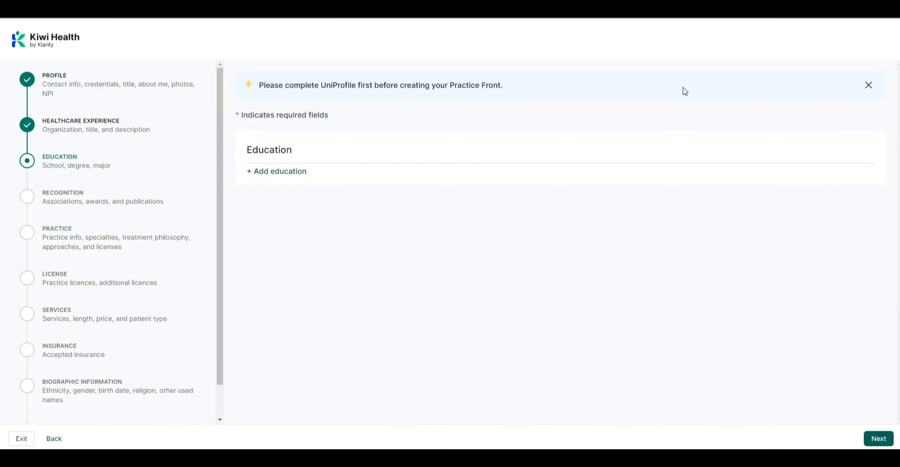
- Add an education entry and check its school name and major fields and the degree choices
left_click(293, 172)
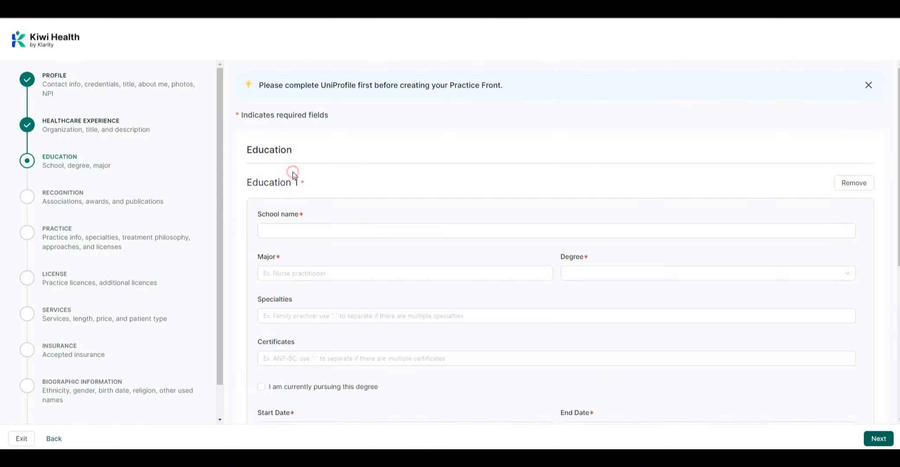
left_click(306, 233)
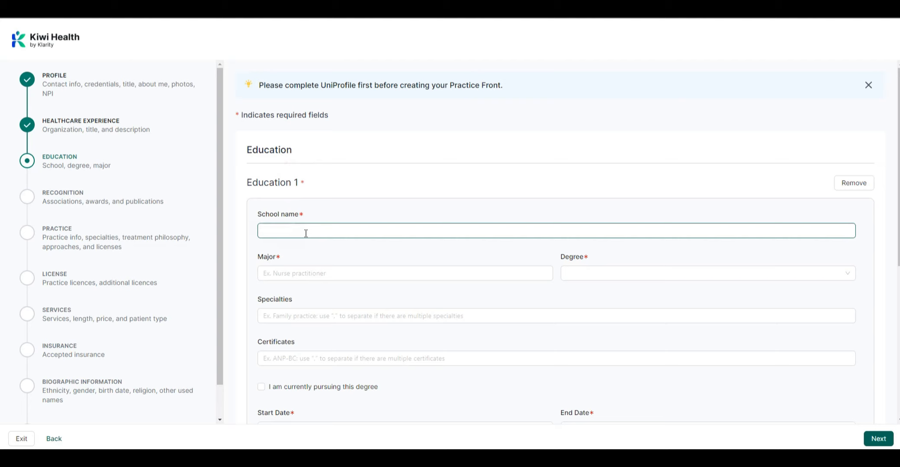
left_click(294, 275)
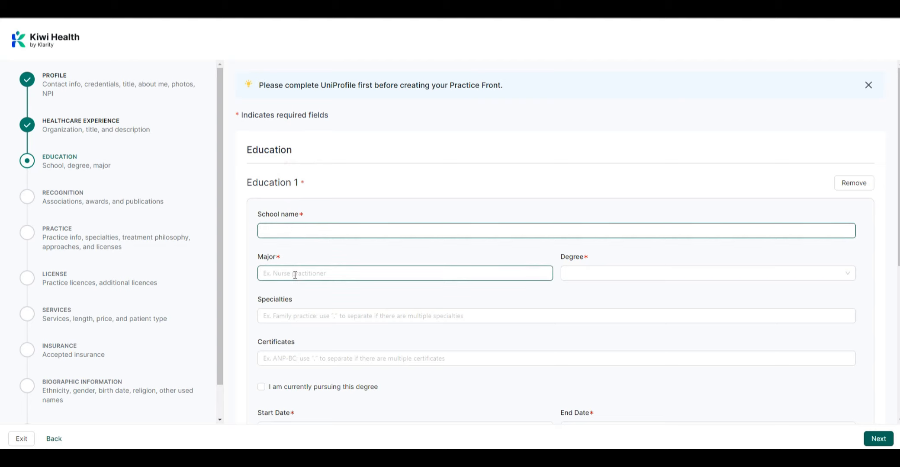
left_click(597, 275)
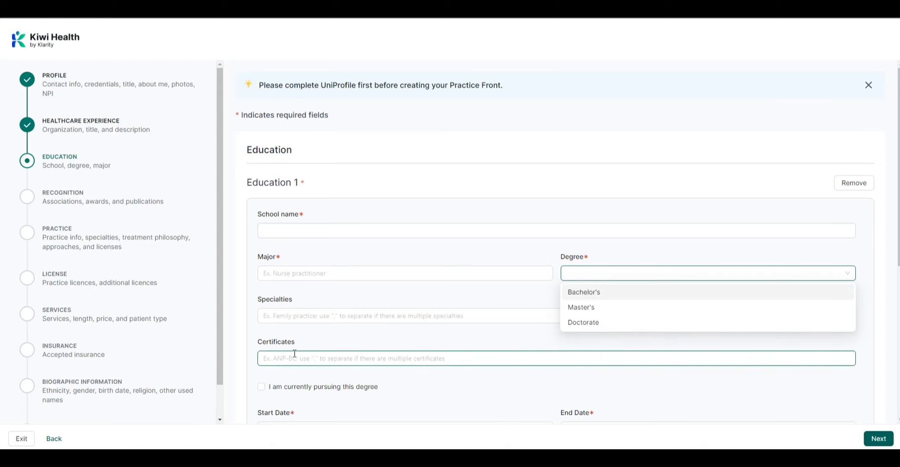
scroll(295, 354, "down", 3)
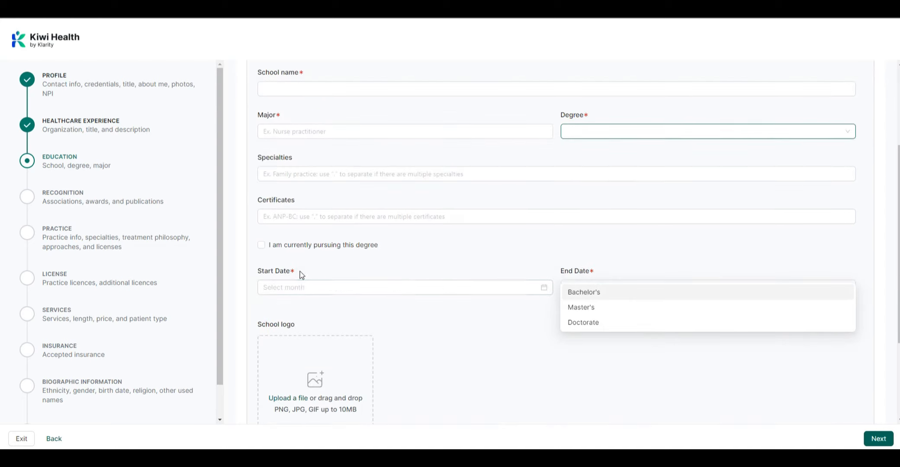
left_click(303, 274)
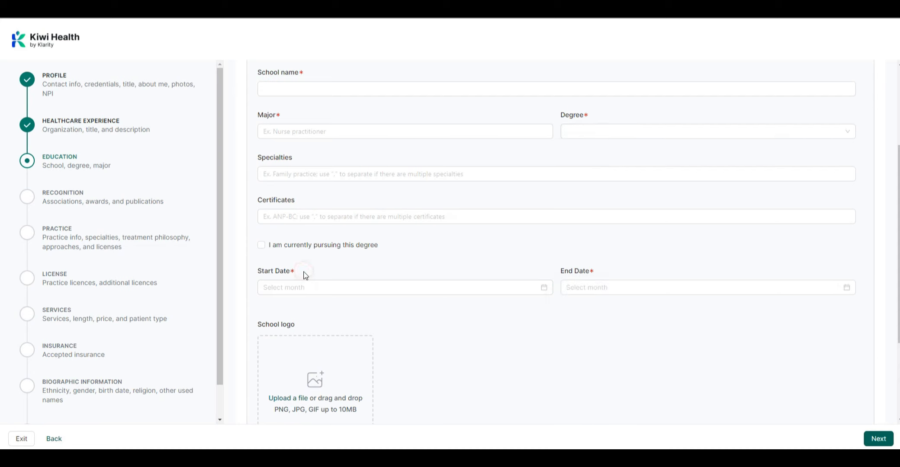
- Examine the education entry's start date and end date pickers and its school logo upload
left_click(295, 288)
left_click(619, 287)
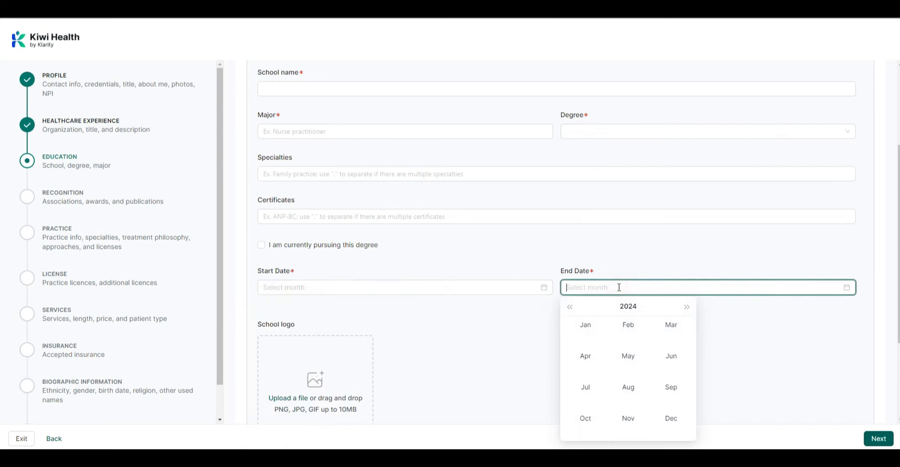
scroll(351, 344, "down", 2)
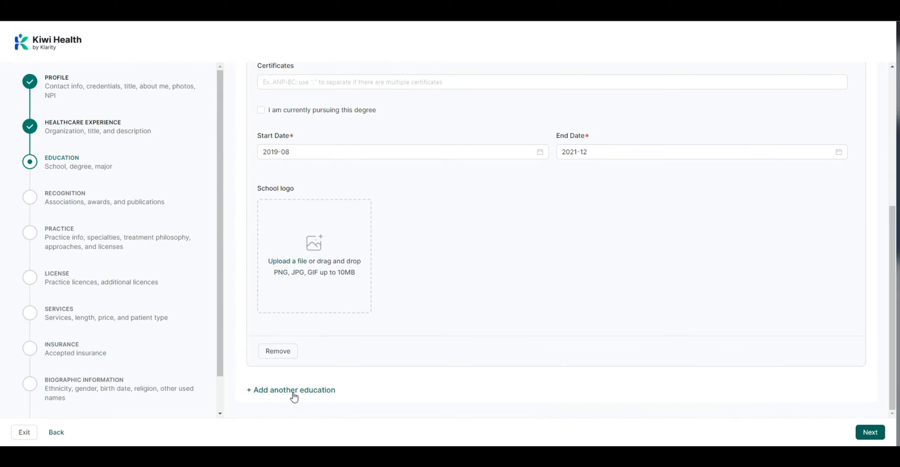
- Add a second education entry, and proceed to the Recognition section
left_click(293, 394)
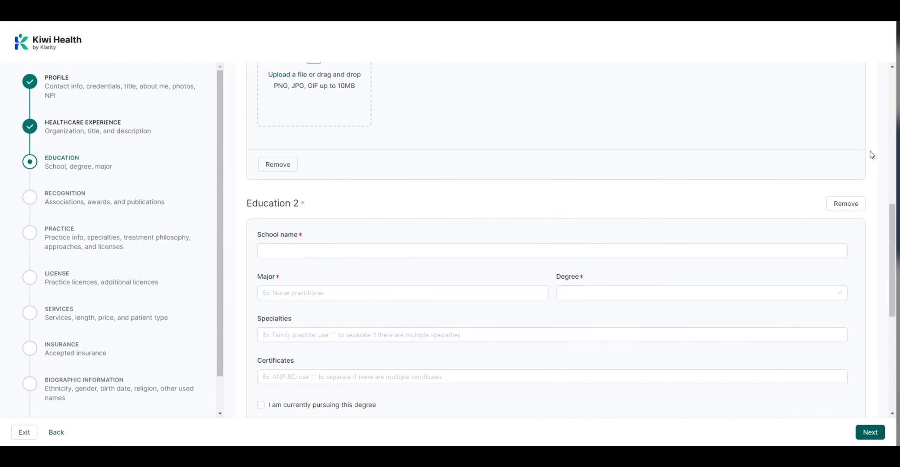
scroll(627, 155, "down", 3)
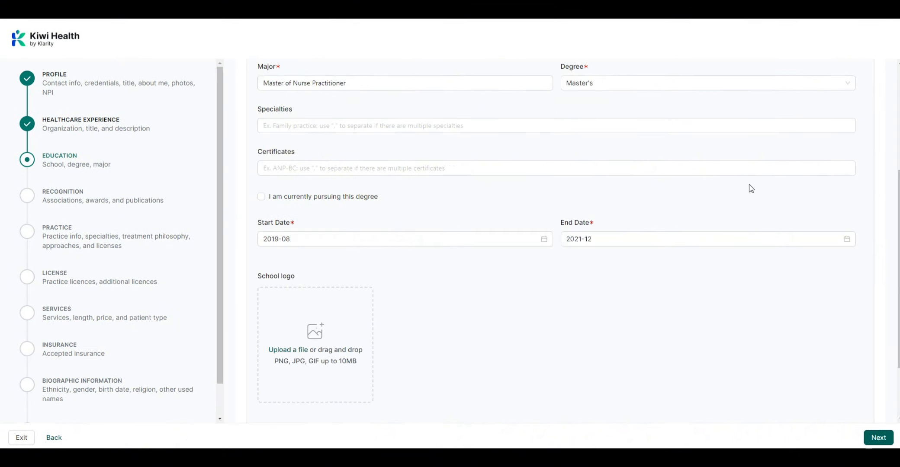
scroll(741, 286, "down", 2)
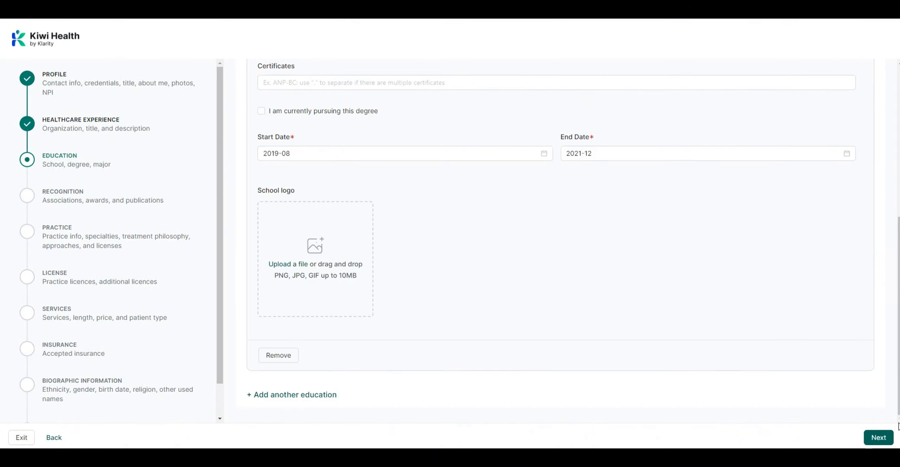
left_click(873, 438)
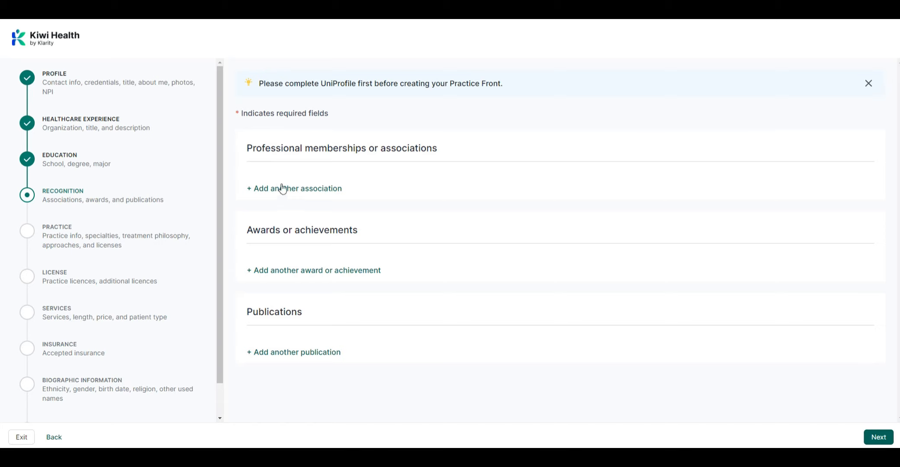
- Skip the Recognition section and add Medication Management to the specialties in the Practice section
left_click(877, 438)
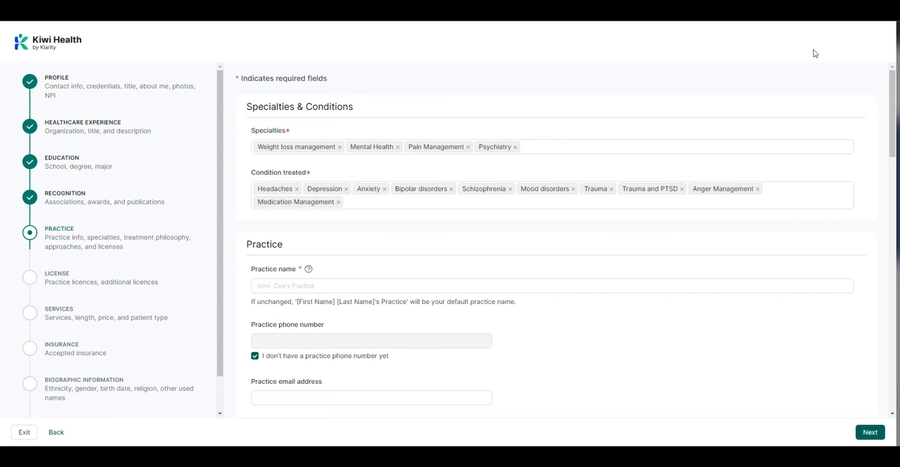
left_click(634, 149)
left_click(634, 149)
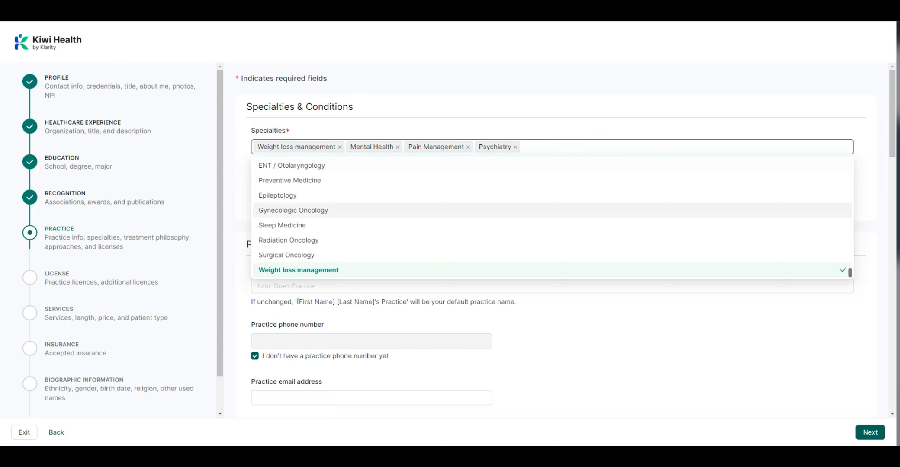
left_click(582, 81)
left_click(584, 147)
type("Medication Management")
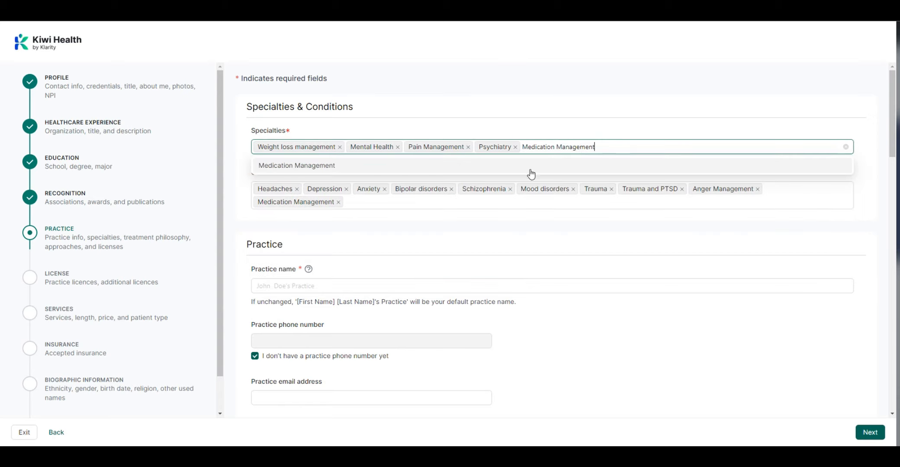
left_click(304, 166)
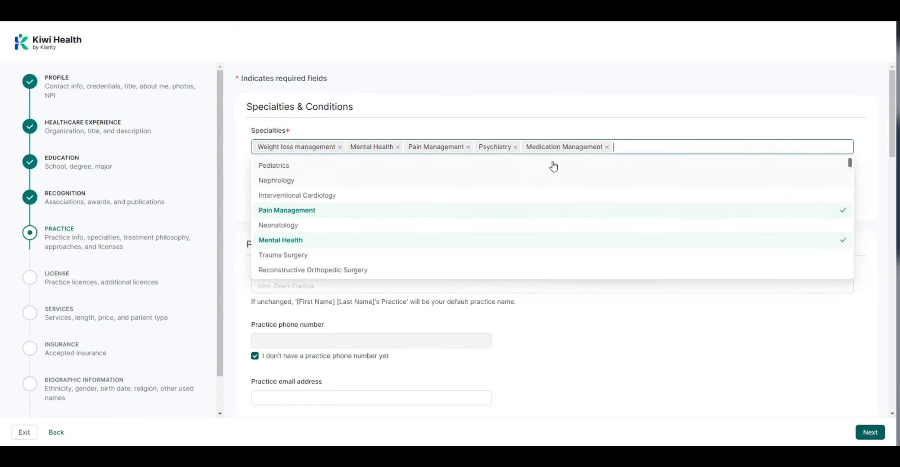
left_click(562, 130)
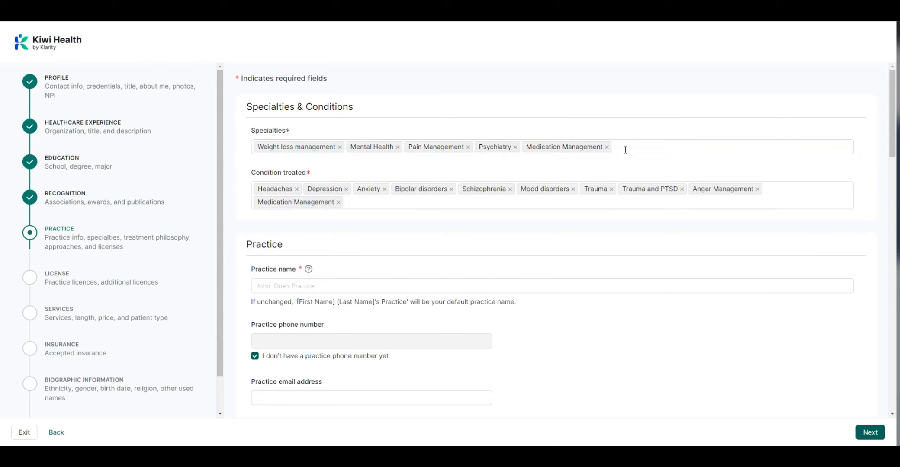
- Examine the conditions treated field and the practice name, phone number, email address and website fields
left_click(779, 189)
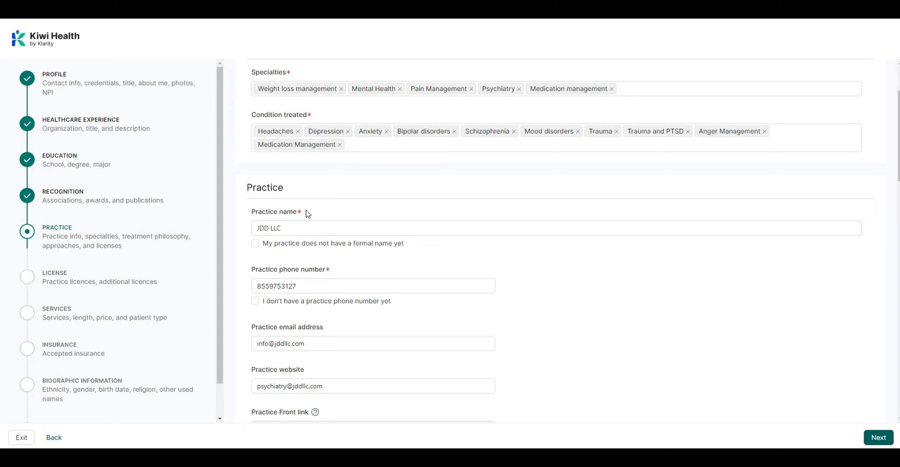
left_click(302, 230)
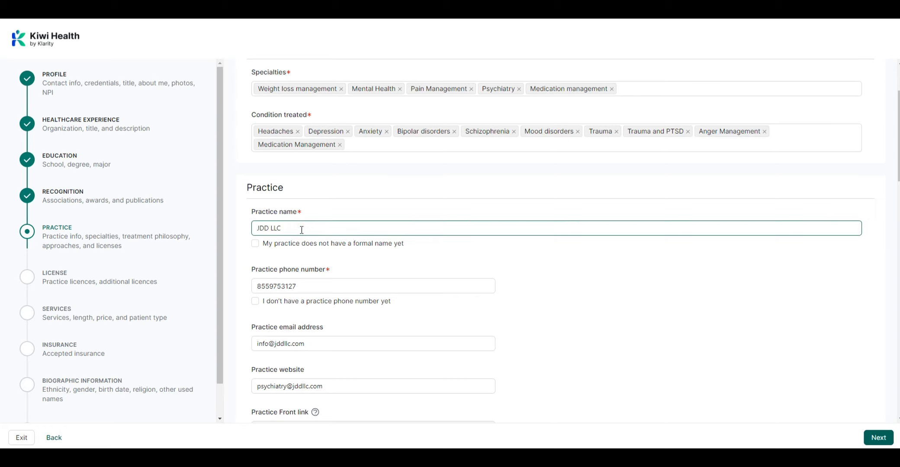
left_click(312, 284)
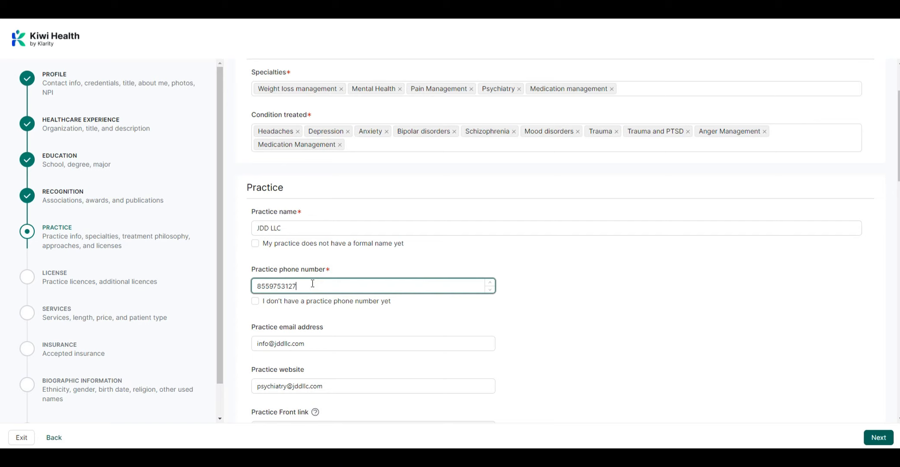
scroll(312, 283, "down", 1)
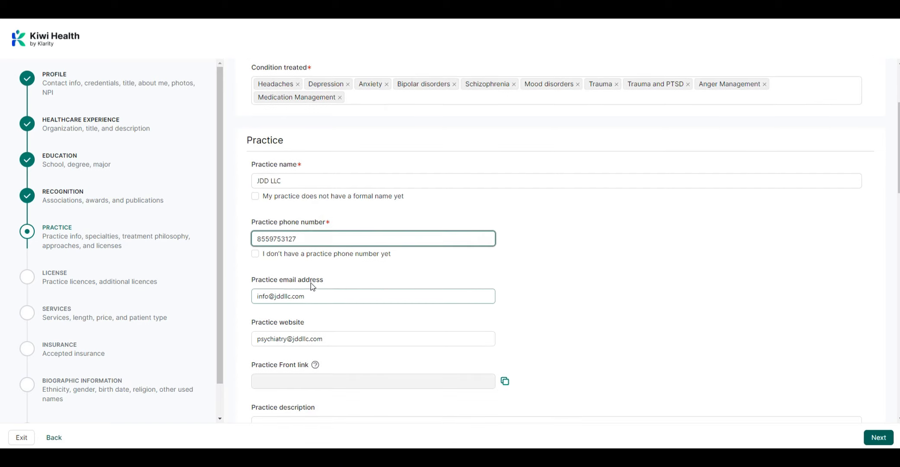
left_click(323, 297)
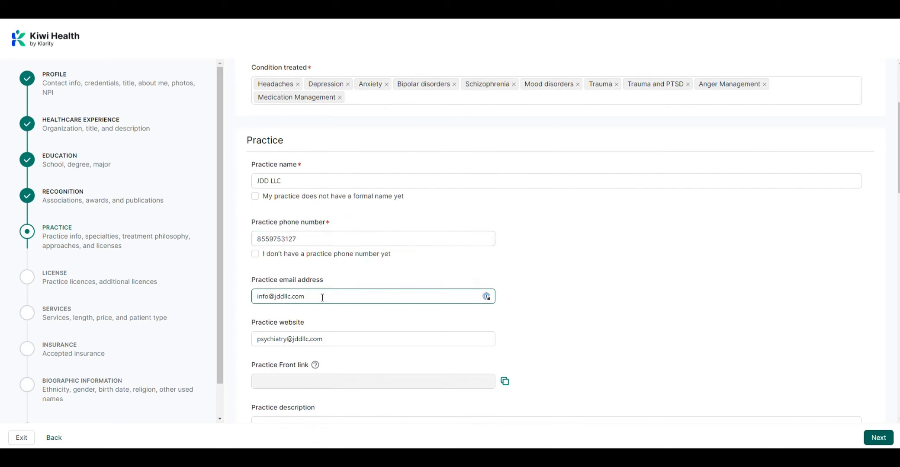
left_click(336, 336)
- Review the Practice Front link, practice description, practice logo and practice address fields
scroll(337, 336, "down", 2)
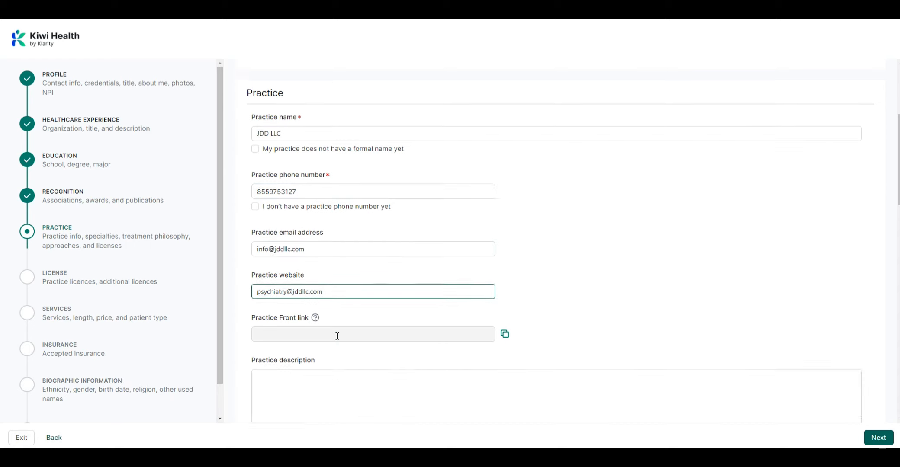
left_click(337, 336)
scroll(325, 335, "down", 3)
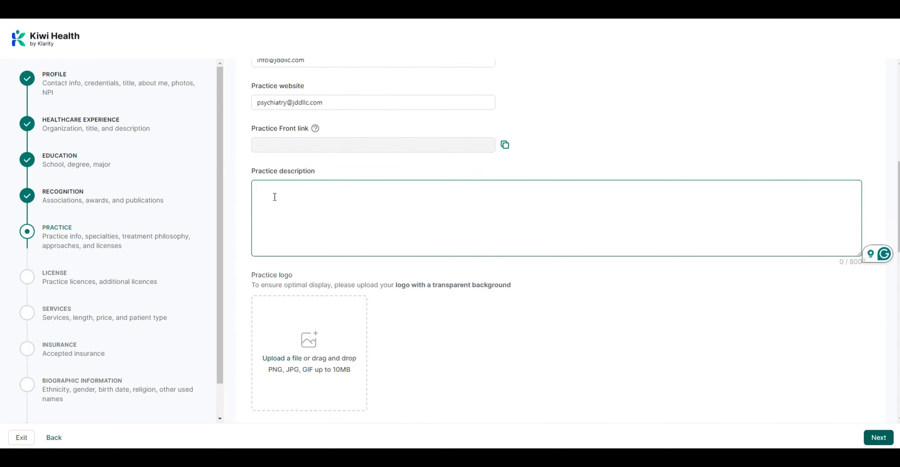
scroll(300, 201, "down", 3)
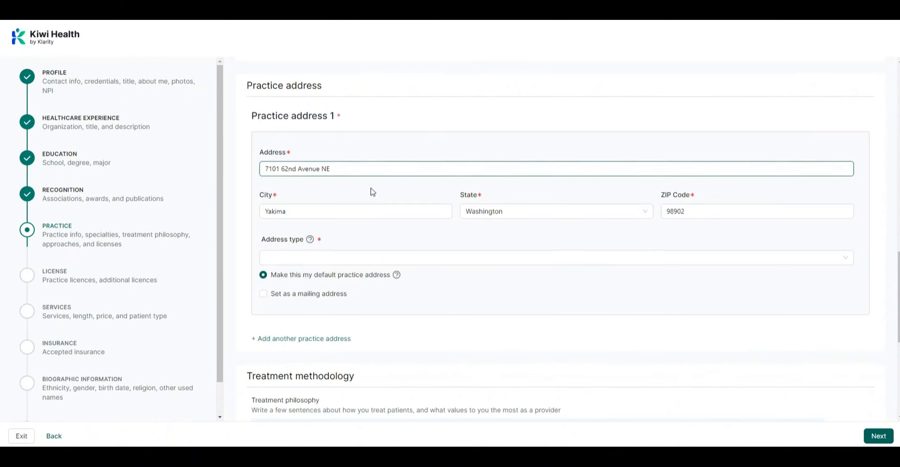
- Try the private telehealth and walk-in address types for practice address 1, and settle on "Practice address - by appointment only"
left_click(296, 260)
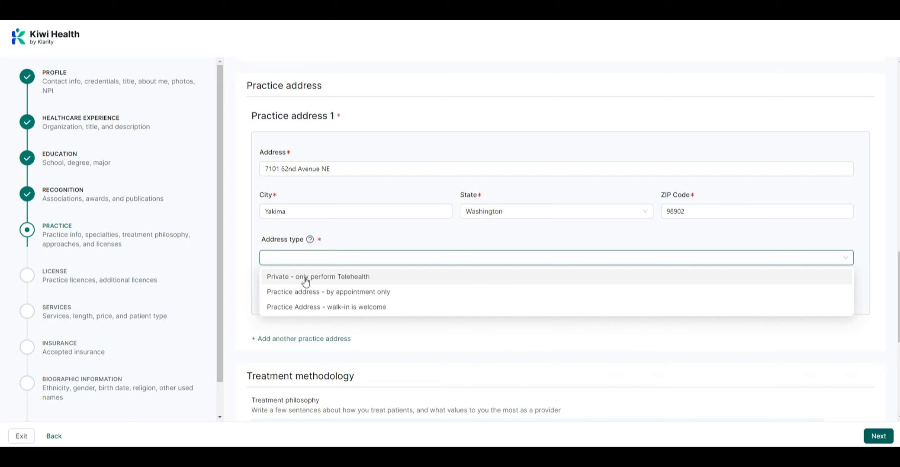
left_click(401, 279)
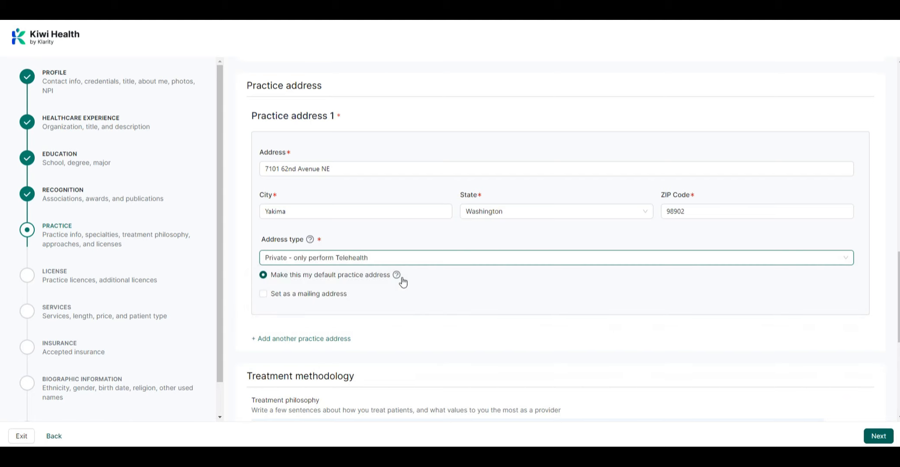
left_click(430, 262)
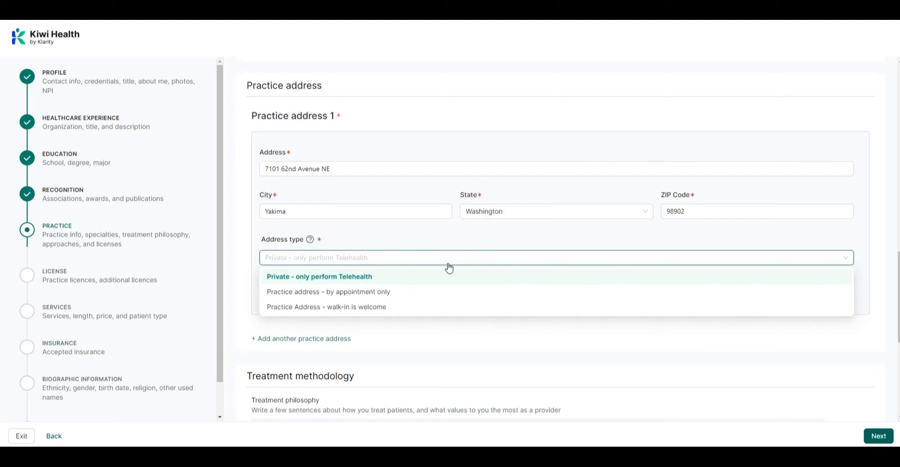
left_click(424, 308)
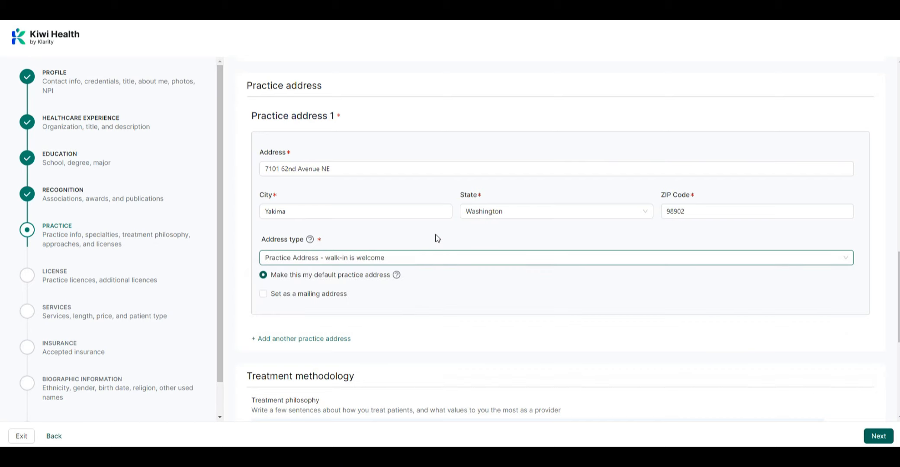
left_click(436, 257)
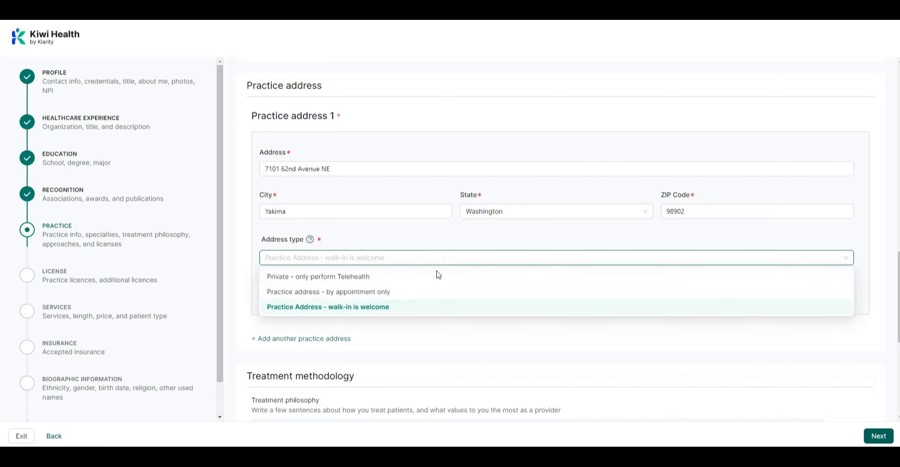
left_click(423, 291)
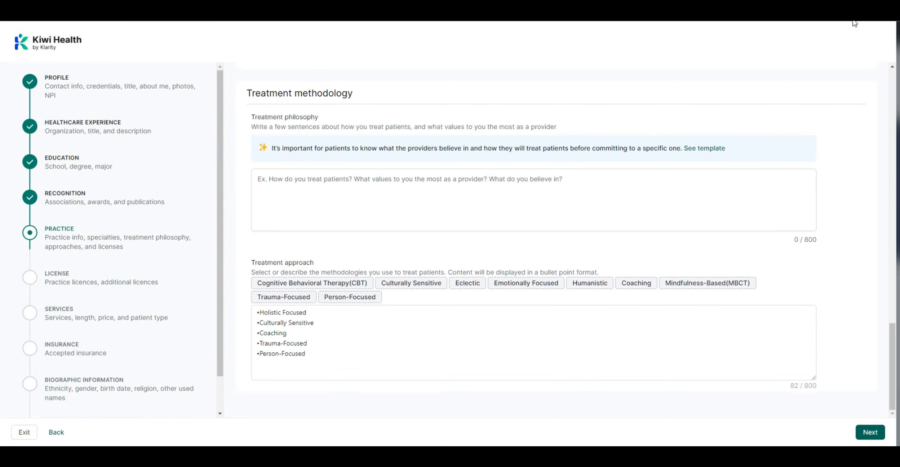
- Enter a treatment philosophy describing JDD, LLC's comprehensive patient care, keep the listed treatment approaches, and proceed to the License section
left_click(422, 210)
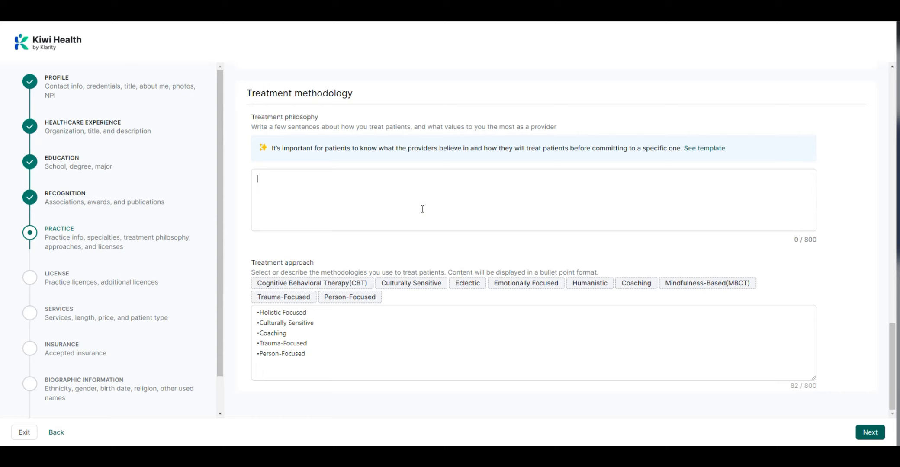
type("At the core of JDD, LLC, the guiding principle is the provision of comprehensive patient care. Acknowledging that well-being encompasses not only the physical dimension but also the emotional, psychological, and social facets, the organization tailors personalized treatment strategies. Every individual entering this nurturing and empathetic setting can rest assured that their welfare takes precedence above all else.")
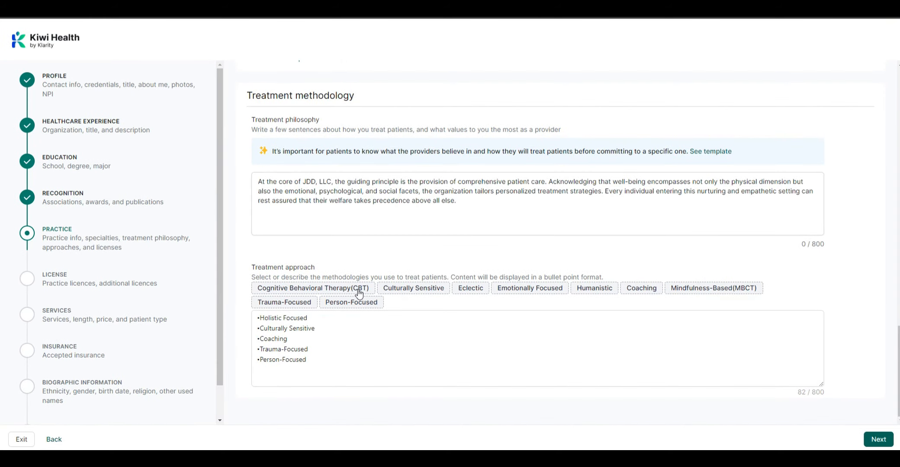
left_click(346, 354)
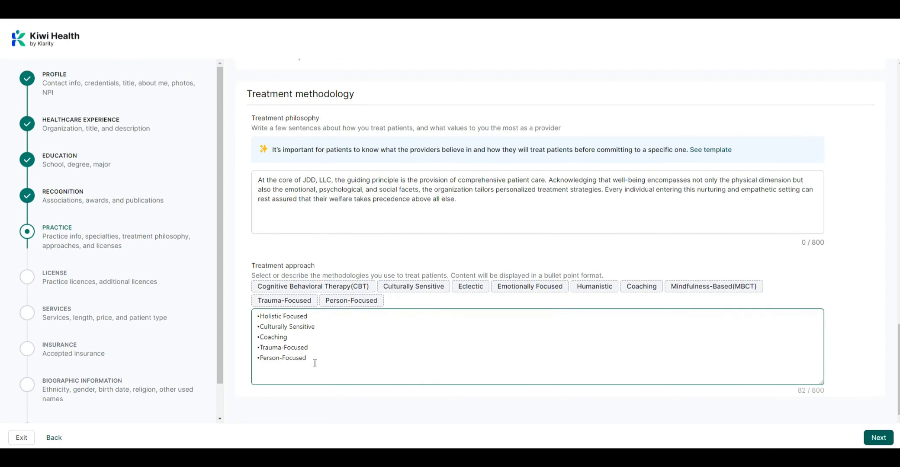
left_click(273, 368)
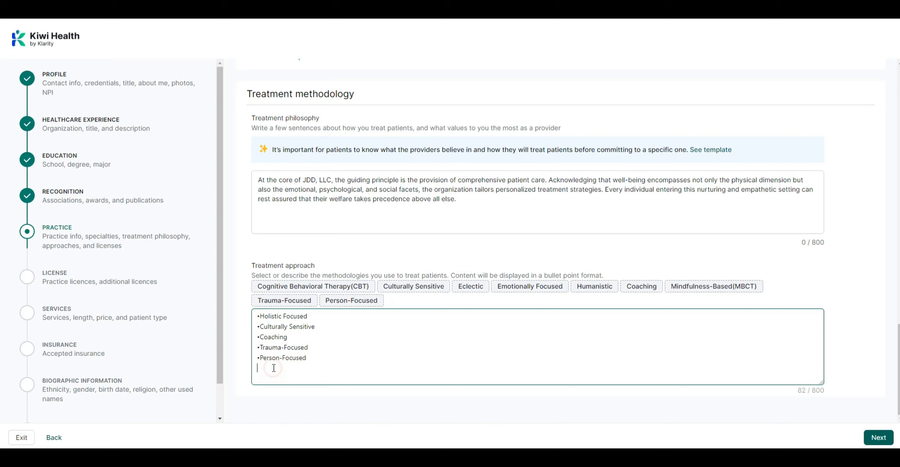
left_click(319, 358)
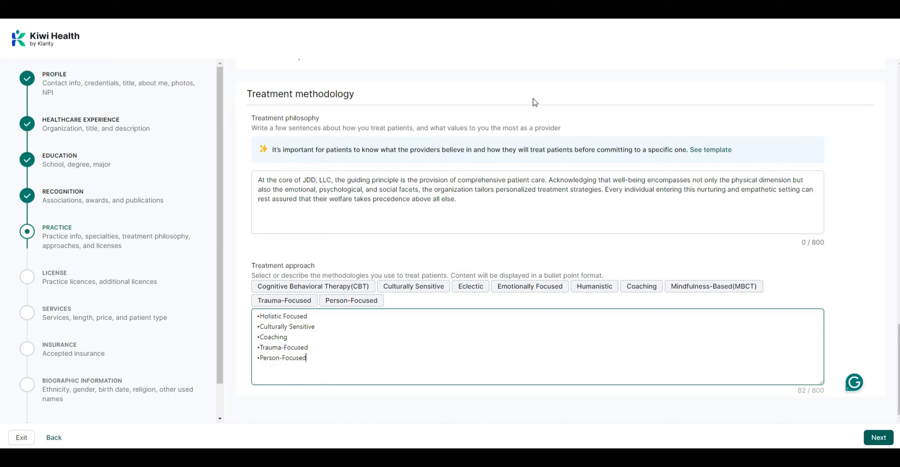
left_click(878, 438)
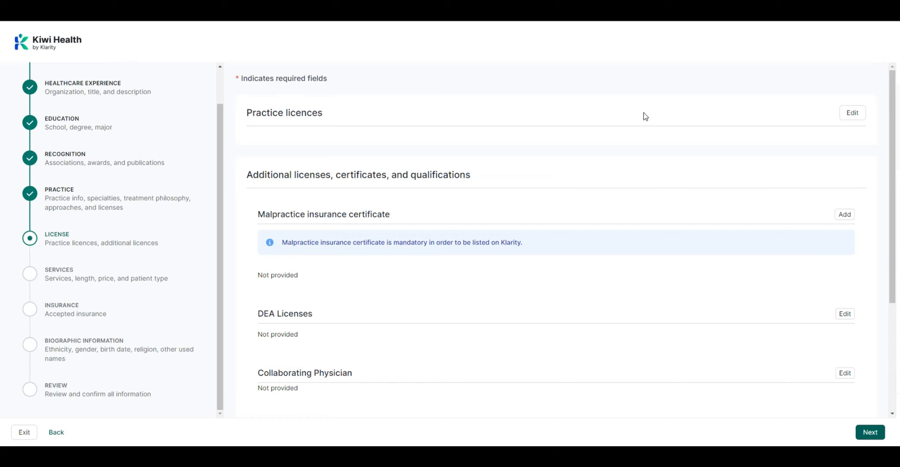
- Complete License 1 with its number, expiration date 2024-08-27, name Psychiatric Mental Health Nurse Practitioner, type PMHNP-BC and PDF copy, and open a second license entry
left_click(852, 120)
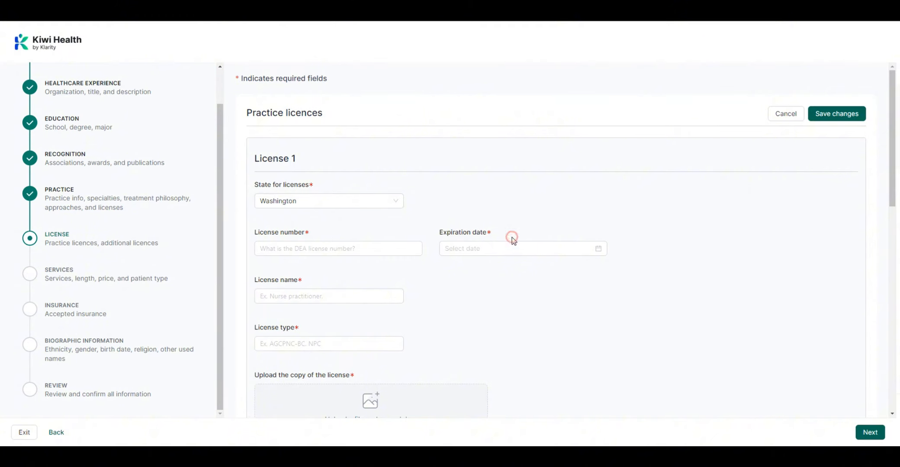
left_click(308, 281)
scroll(312, 333, "down", 4)
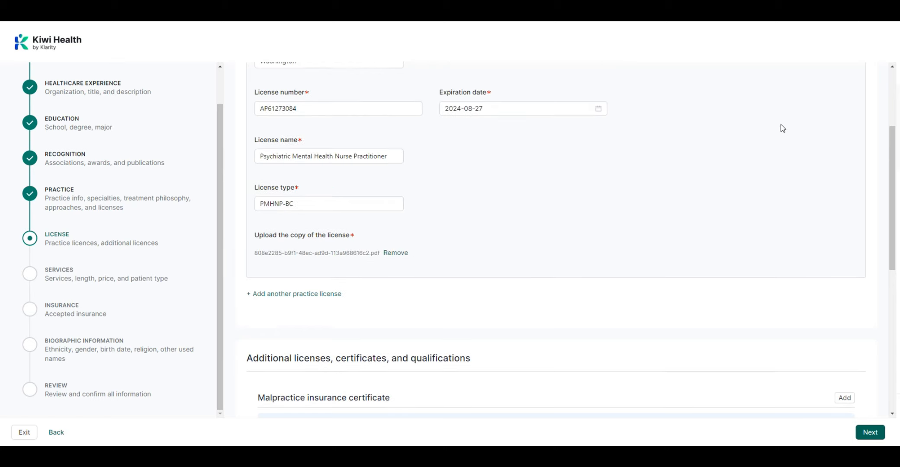
scroll(708, 179, "up", 2)
scroll(361, 295, "down", 2)
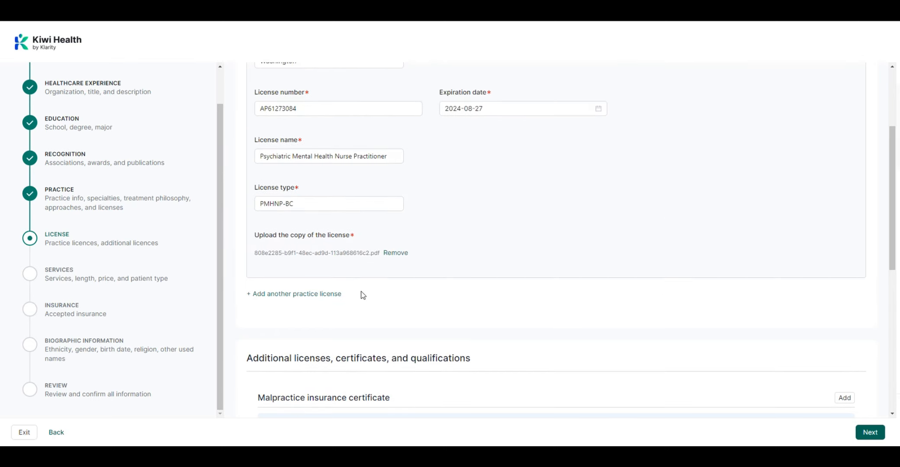
left_click(313, 295)
scroll(352, 280, "down", 2)
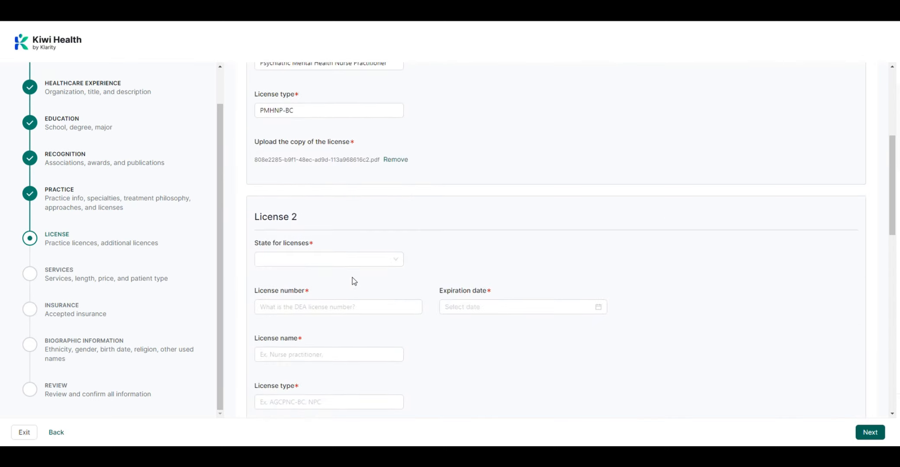
- Review the additional licenses, certificates and qualifications without adding any, and proceed to the Services section
scroll(353, 278, "down", 2)
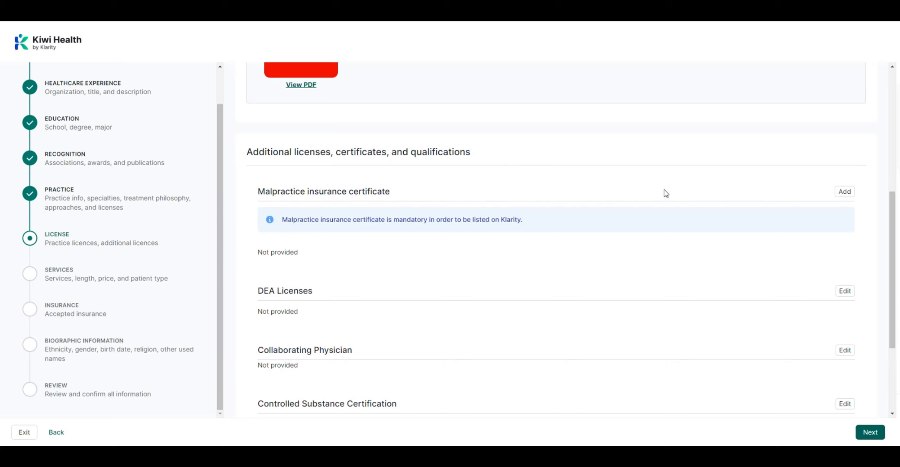
scroll(665, 193, "down", 3)
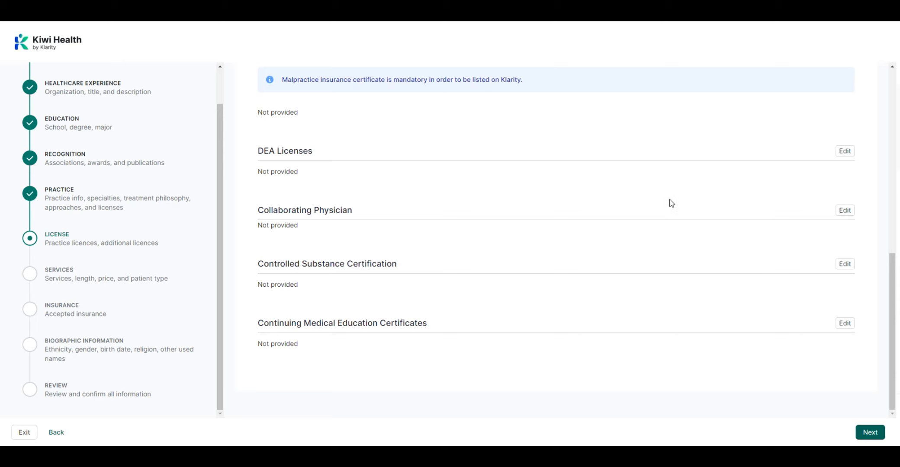
left_click(865, 432)
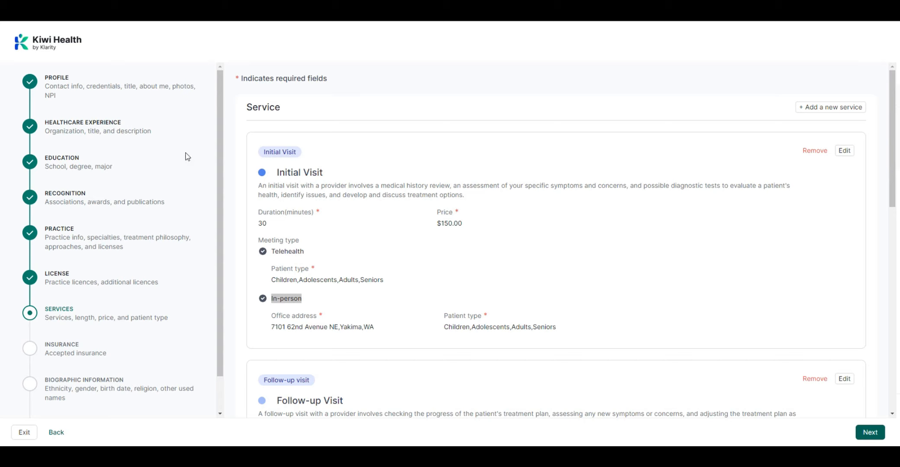
- Examine the Initial Visit, Follow-up Visit, Medication Refill and Free Consultation services with their durations, prices and meeting types
left_click_drag(302, 151, 264, 148)
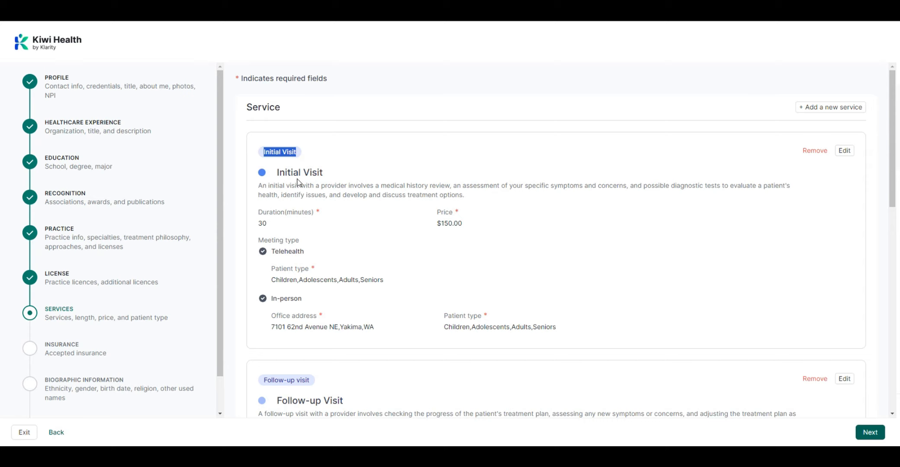
scroll(305, 248, "down", 3)
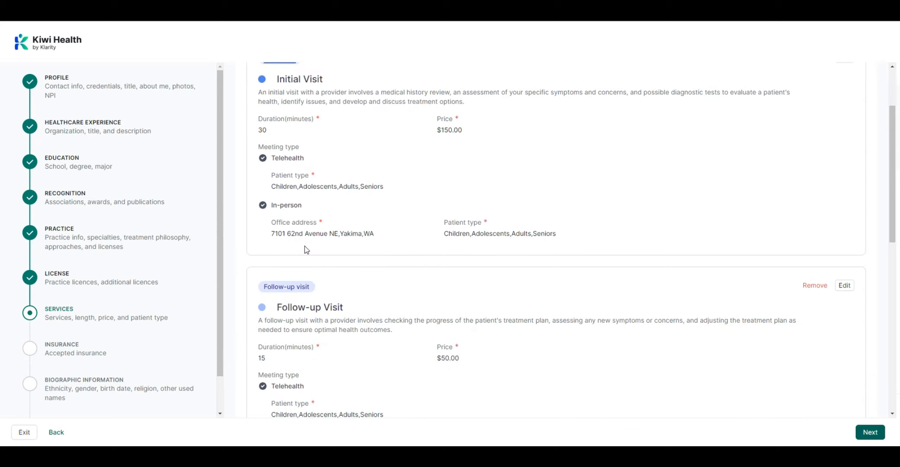
left_click_drag(323, 243, 263, 243)
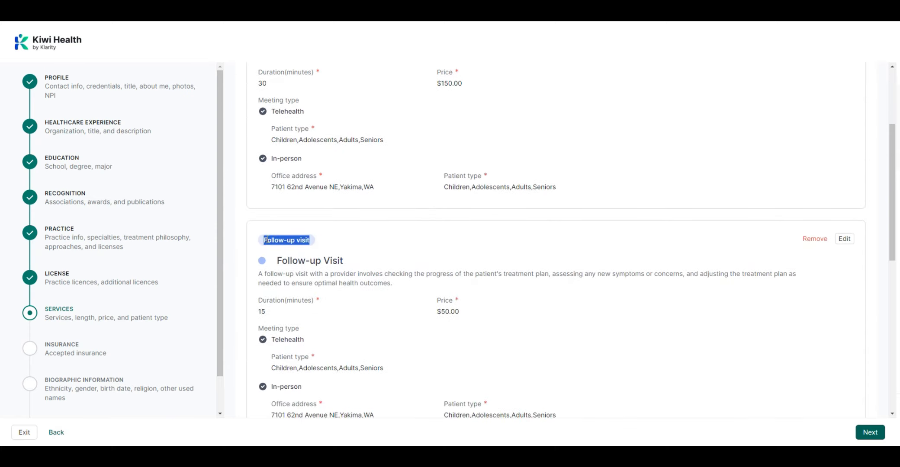
scroll(279, 245, "down", 3)
scroll(279, 245, "down", 1)
left_click_drag(325, 281, 264, 281)
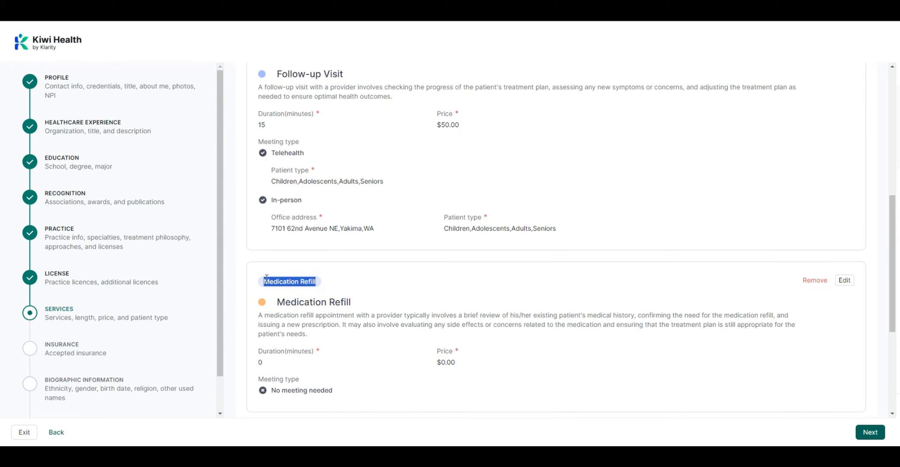
scroll(293, 264, "up", 2)
scroll(301, 216, "down", 1)
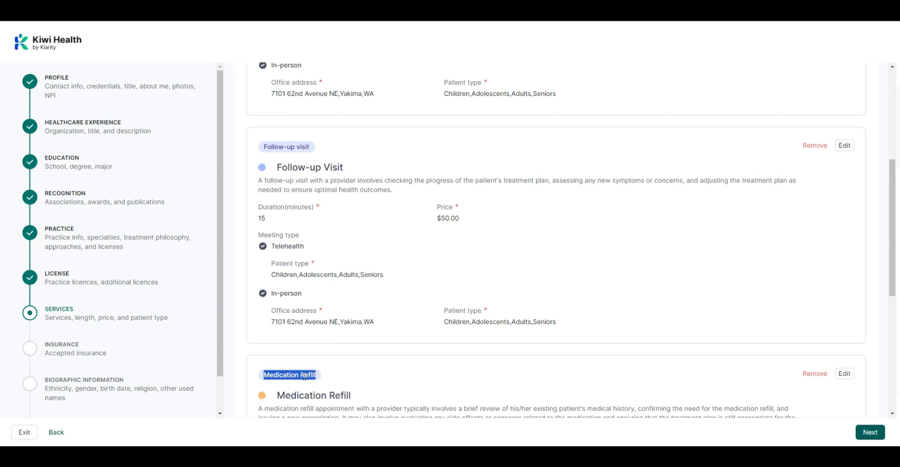
scroll(346, 320, "down", 3)
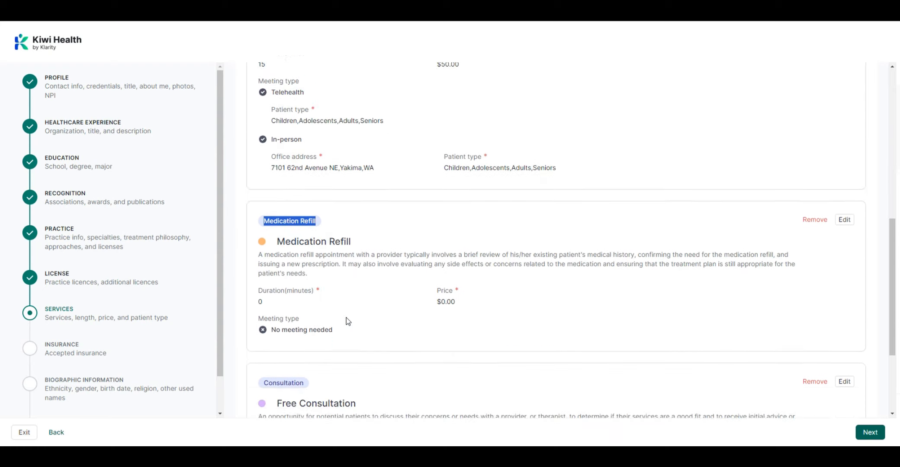
scroll(346, 321, "down", 3)
left_click_drag(312, 257, 264, 261)
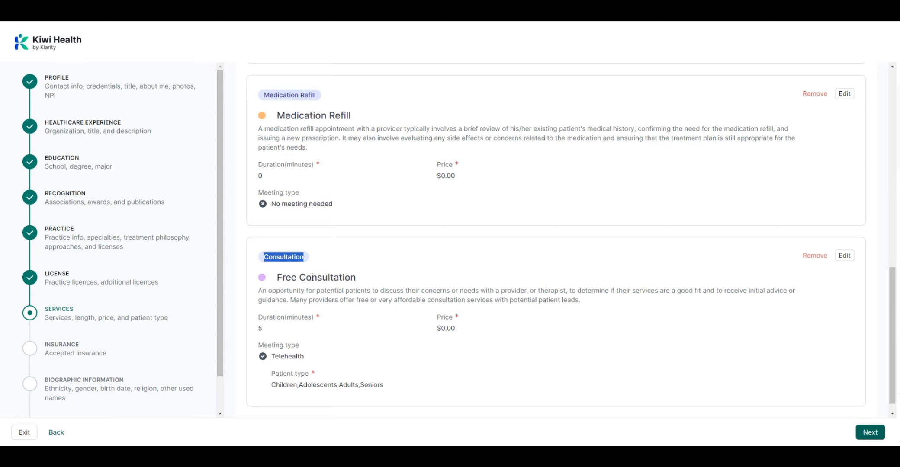
scroll(645, 150, "up", 10)
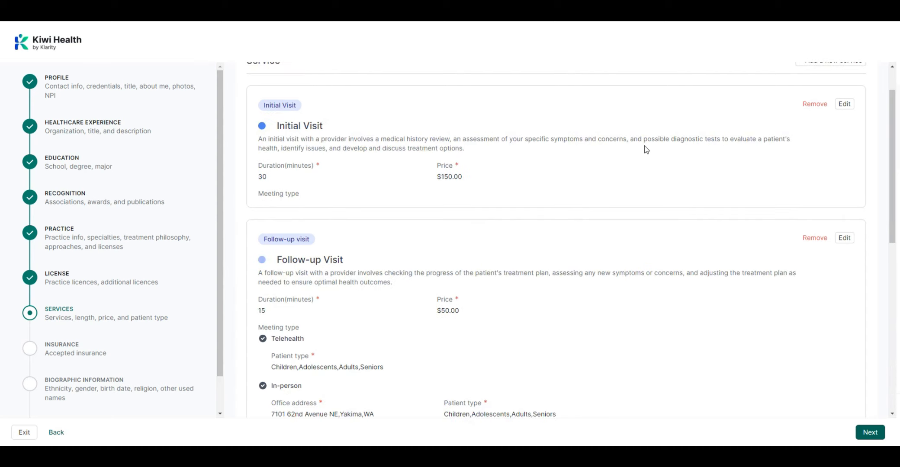
scroll(646, 149, "up", 2)
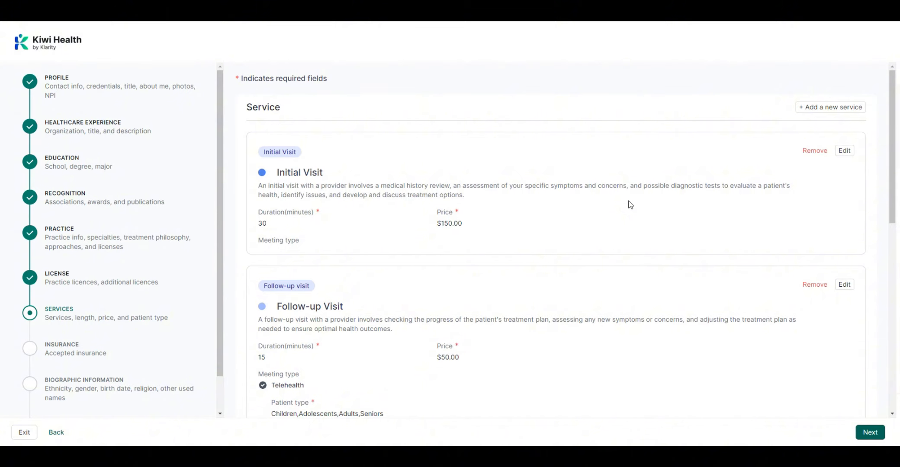
- Open the Initial Visit service for editing and review its service name, duration options and price without changing them
left_click(845, 151)
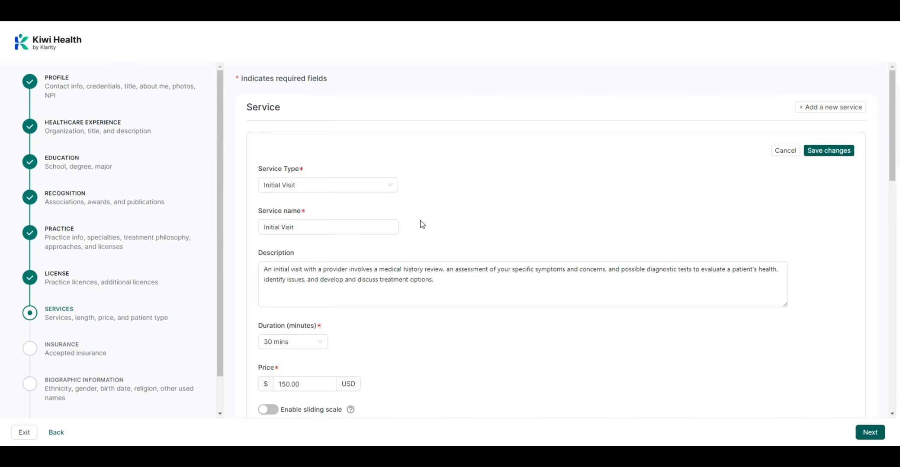
left_click(322, 226)
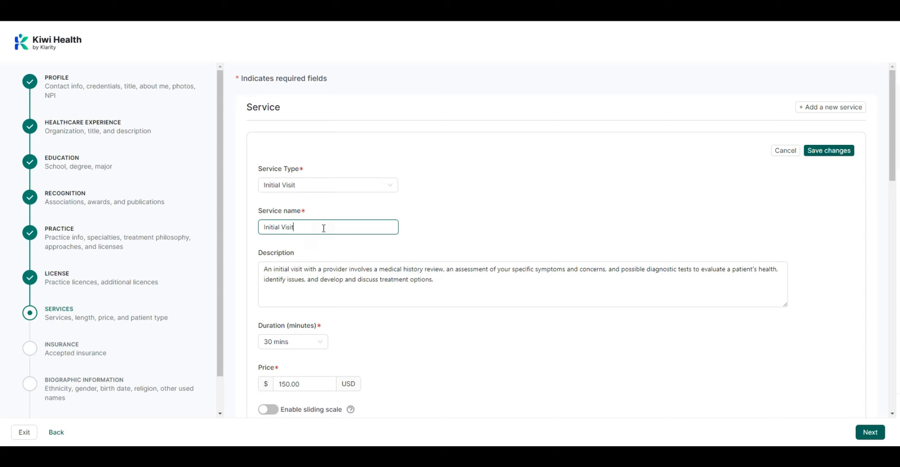
left_click_drag(315, 227, 259, 228)
scroll(354, 297, "down", 1)
left_click(294, 295)
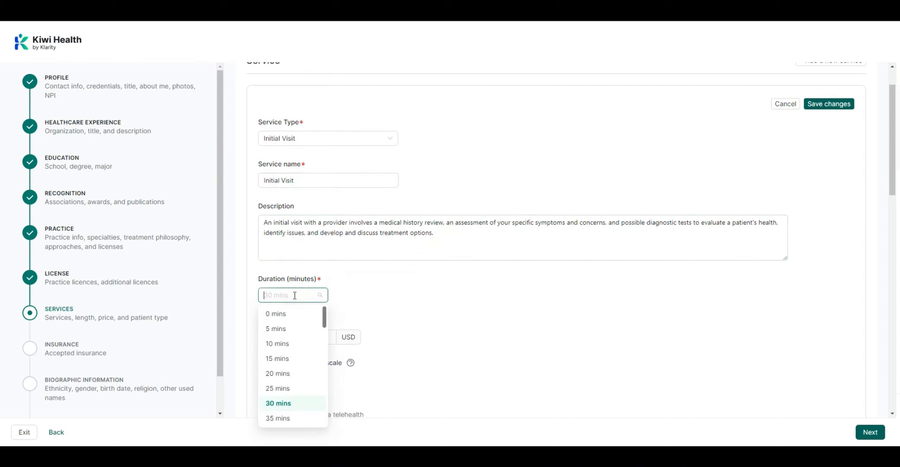
scroll(305, 347, "down", 3)
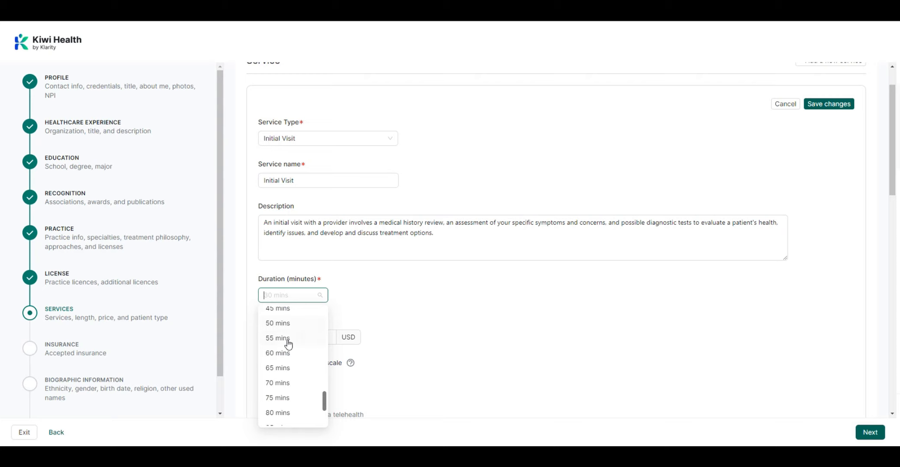
scroll(287, 353, "up", 3)
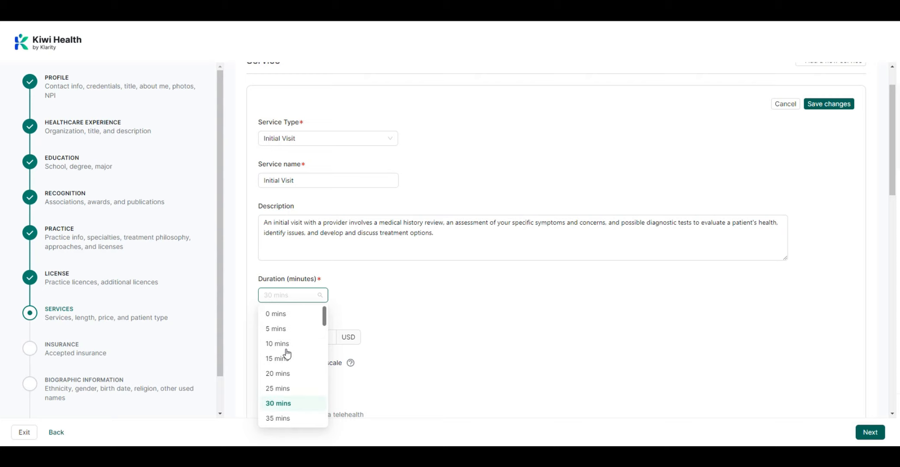
left_click(383, 312)
left_click(299, 337)
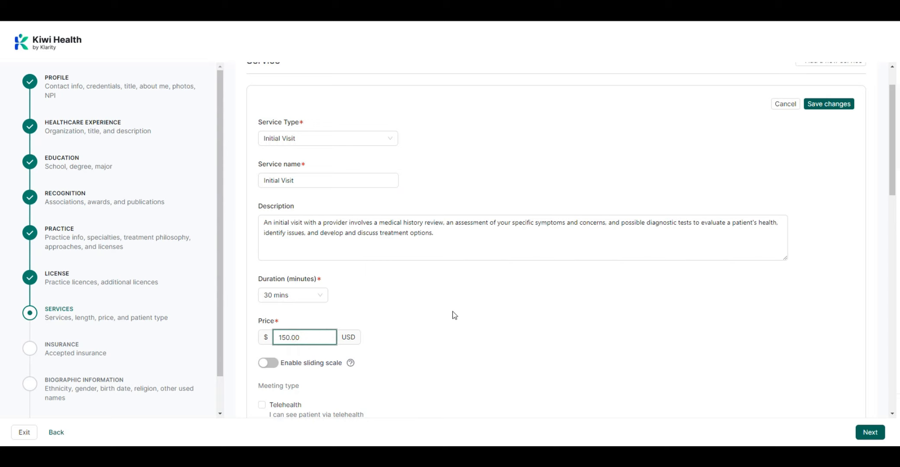
- Enable telehealth as a meeting type for the Initial Visit and add Couples and Family and Group to its patient types
scroll(452, 312, "down", 1)
scroll(455, 311, "down", 2)
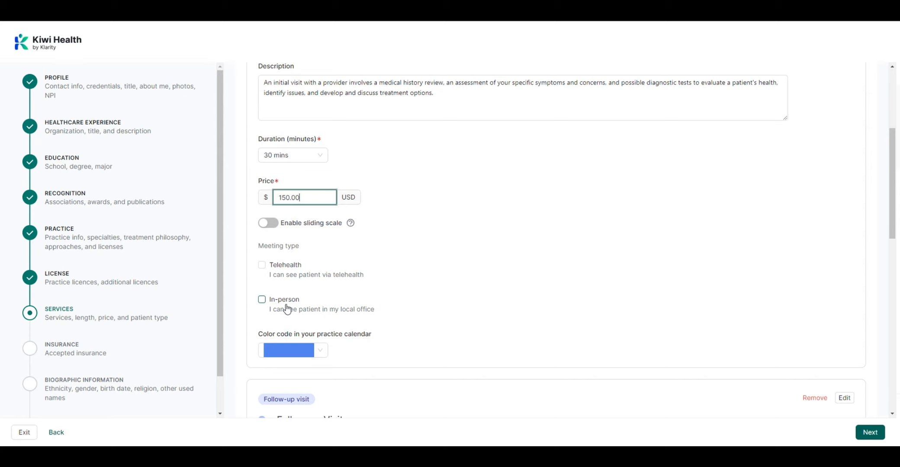
scroll(518, 262, "up", 4)
scroll(518, 262, "down", 2)
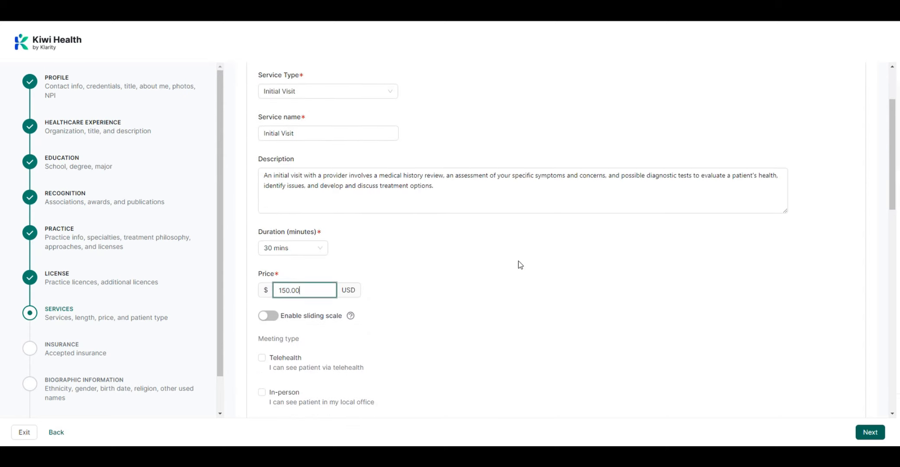
scroll(520, 265, "down", 2)
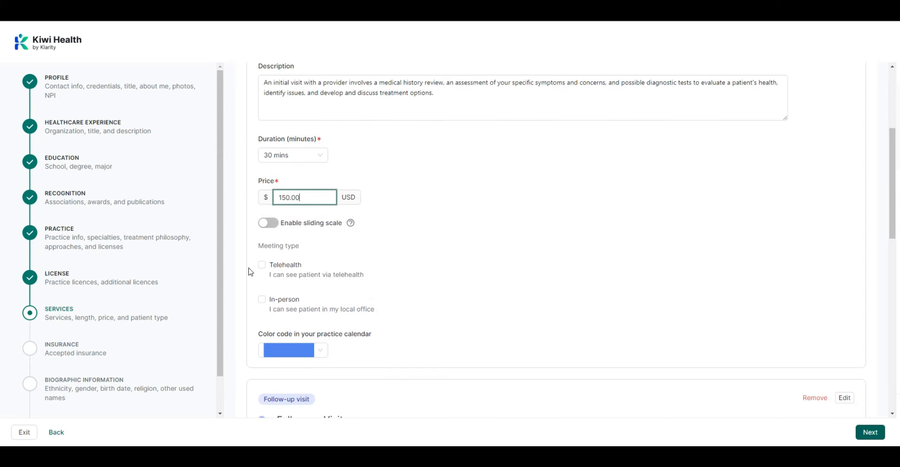
left_click(262, 265)
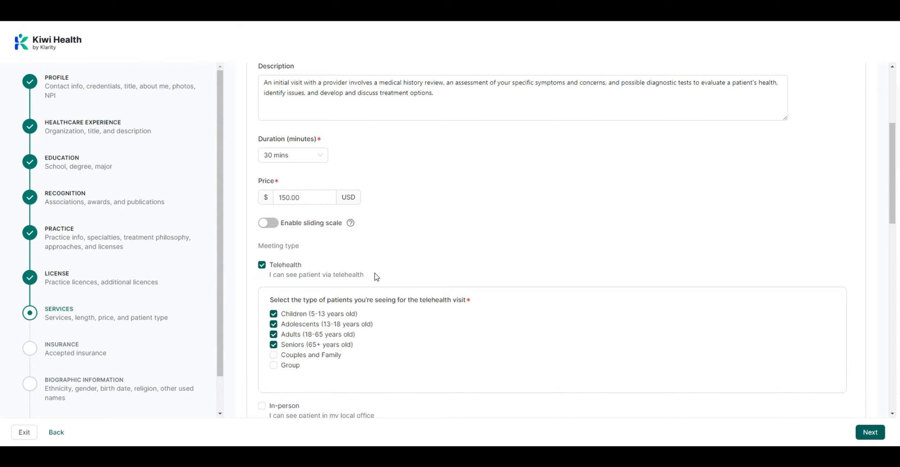
left_click(274, 356)
left_click(274, 367)
scroll(261, 315, "down", 2)
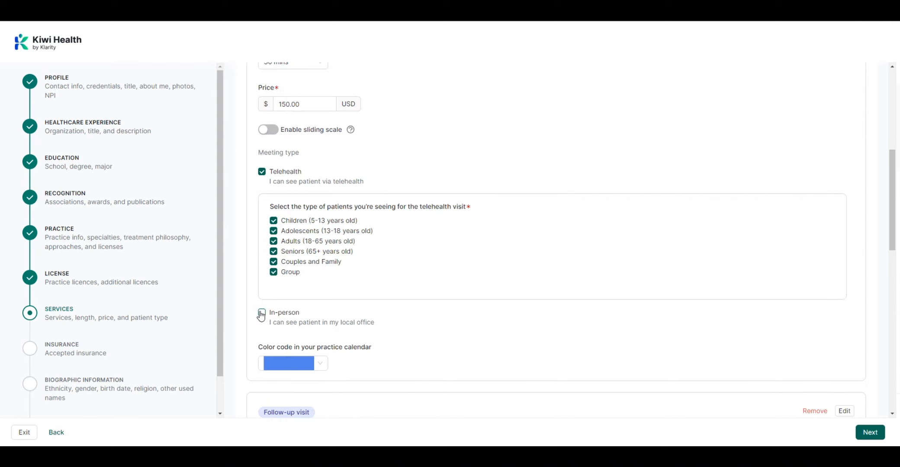
- Enable in-person Initial Visits at the listed office address, add Couples and Family and Group patients, and save the service
left_click(261, 313)
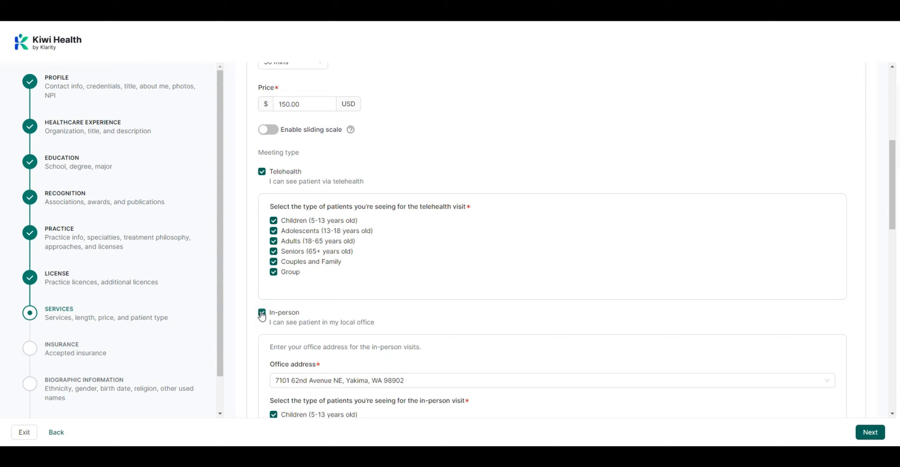
scroll(261, 316, "down", 2)
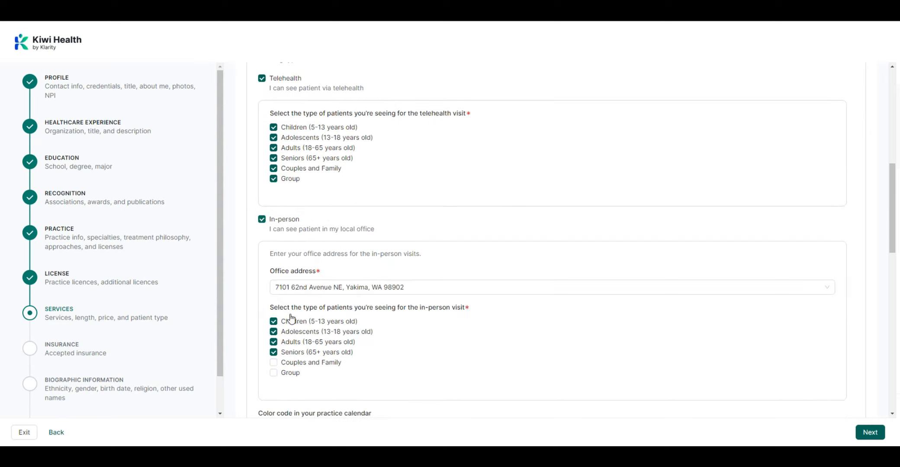
left_click(329, 288)
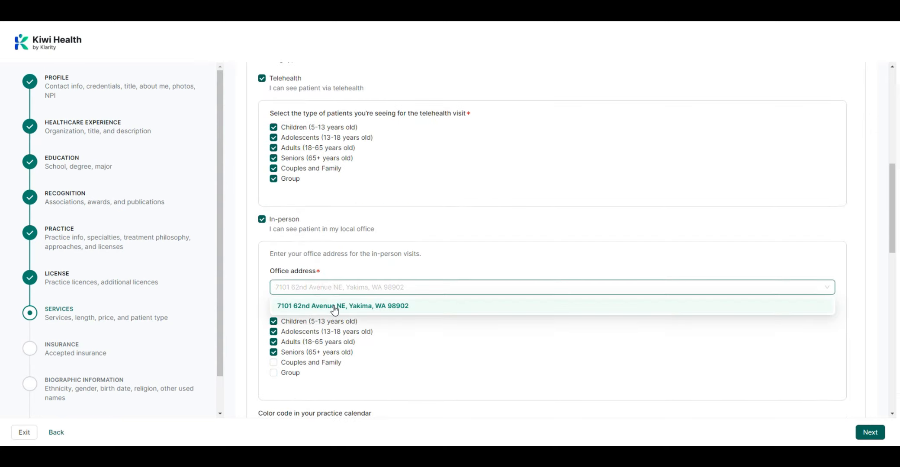
left_click(335, 308)
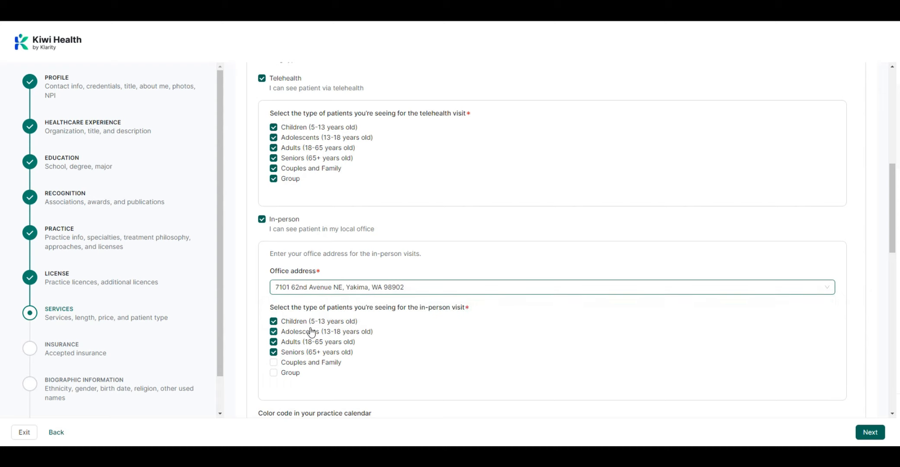
scroll(310, 332, "down", 1)
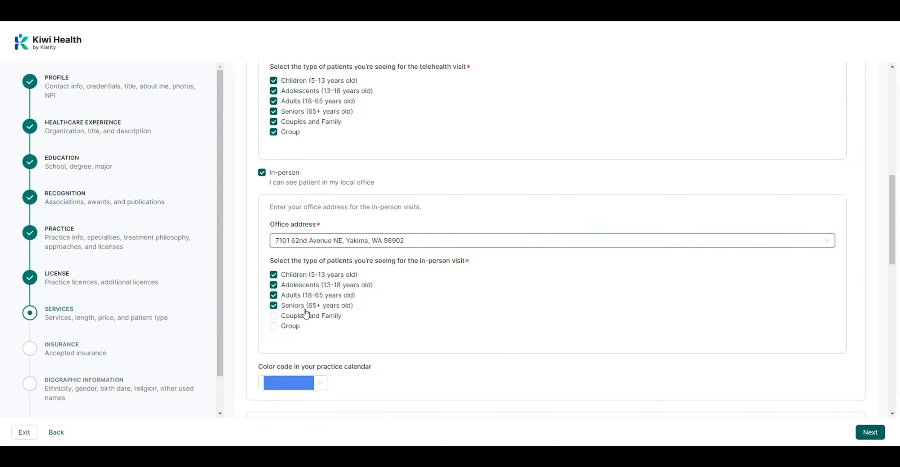
left_click(275, 327)
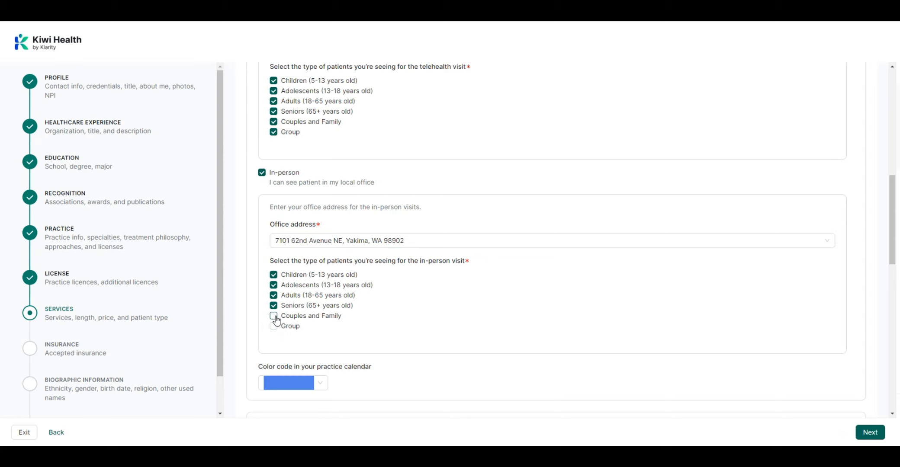
left_click(276, 319)
left_click(274, 328)
scroll(755, 332, "up", 10)
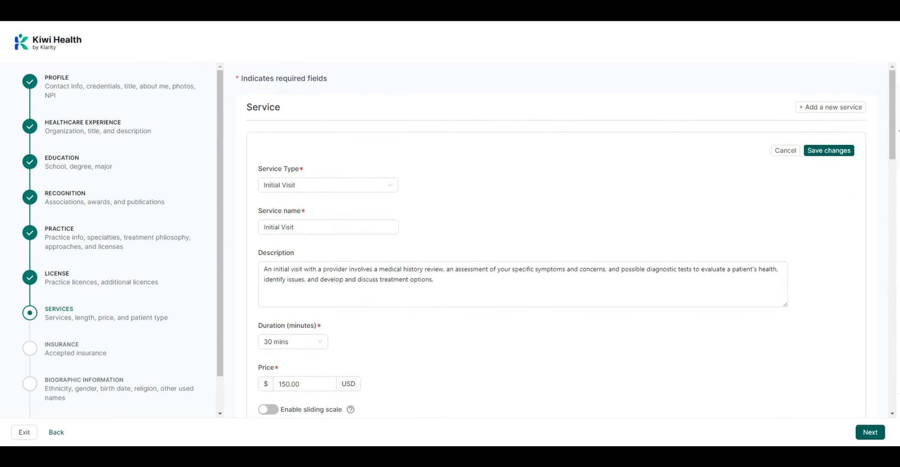
left_click(825, 150)
- Review the Follow-up Visit, Medication Refill and Free Consultation services without editing them, and proceed to the Insurance section
scroll(638, 282, "down", 5)
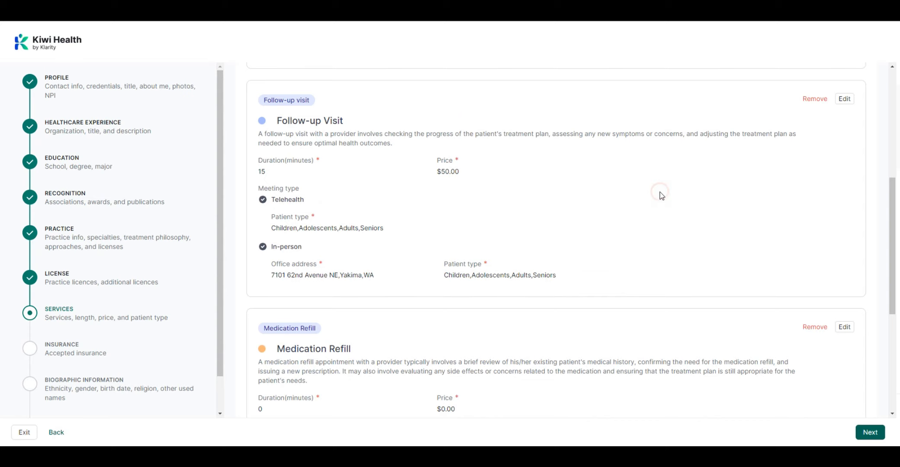
scroll(351, 329, "down", 1)
scroll(351, 336, "down", 5)
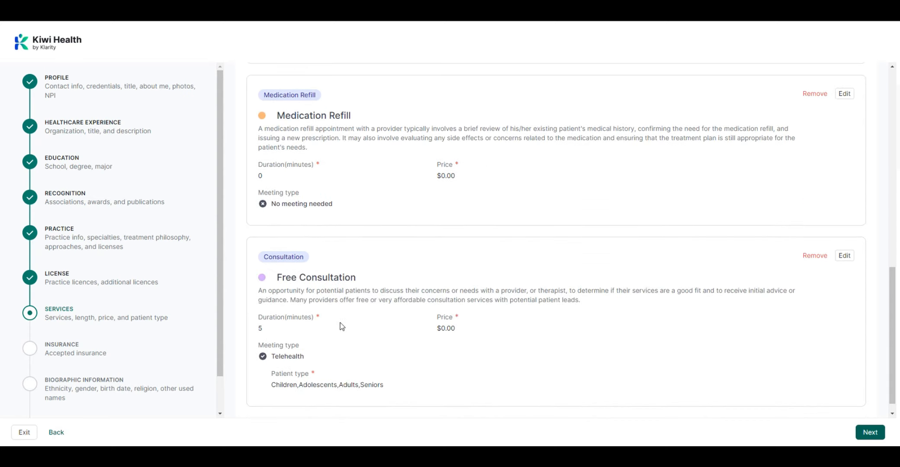
scroll(803, 41, "down", 1)
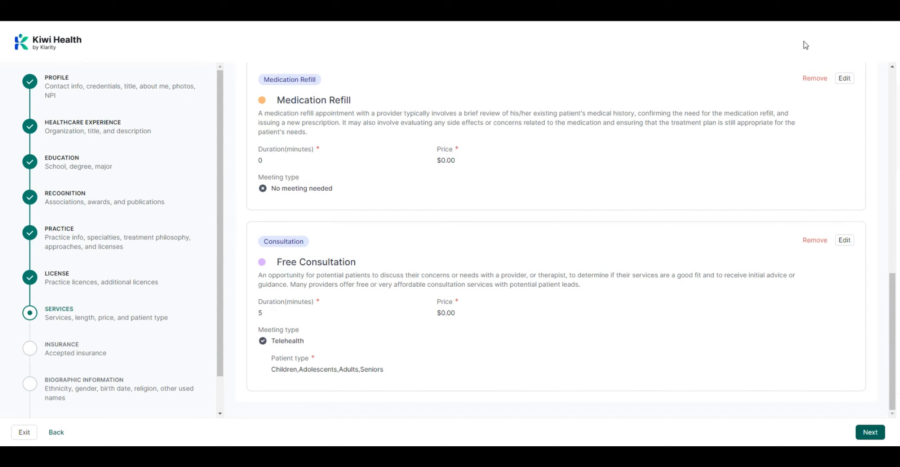
left_click(864, 433)
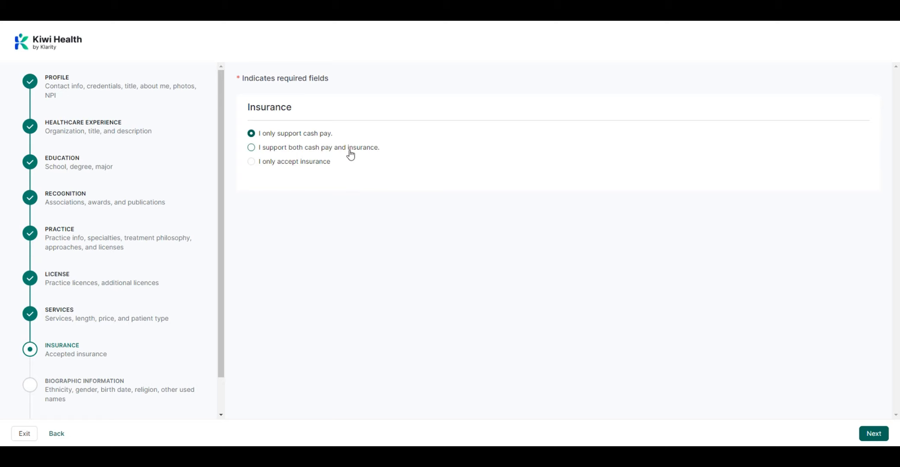
- Support both cash pay and insurance with Aetna, Ambetter, Anthem, Cigna, CareSource and Community Health Choice, and proceed to Biographic Information
left_click(286, 163)
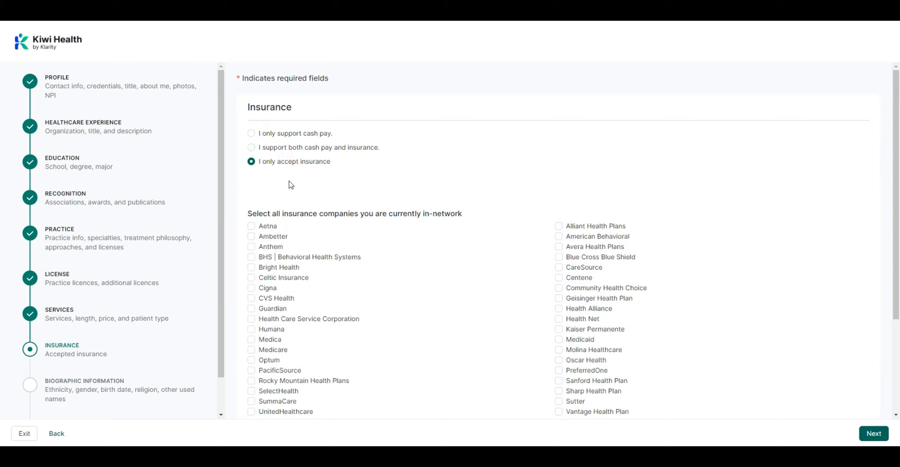
scroll(357, 215, "down", 1)
scroll(357, 215, "down", 2)
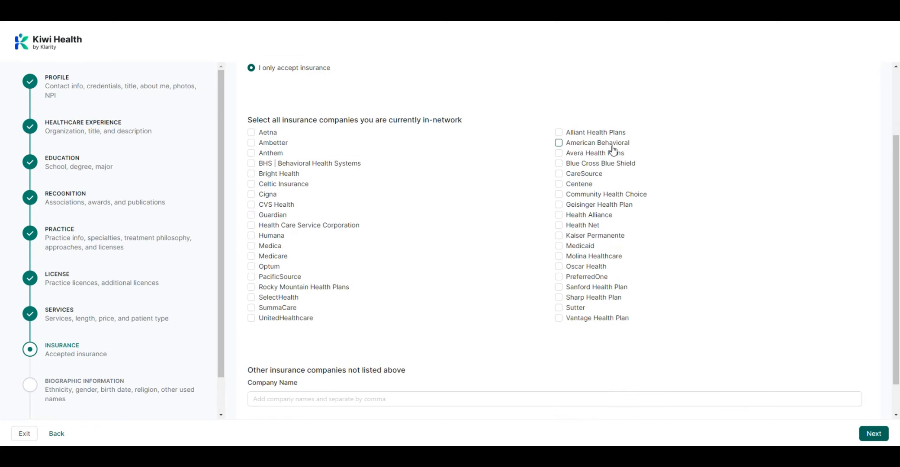
scroll(612, 152, "down", 1)
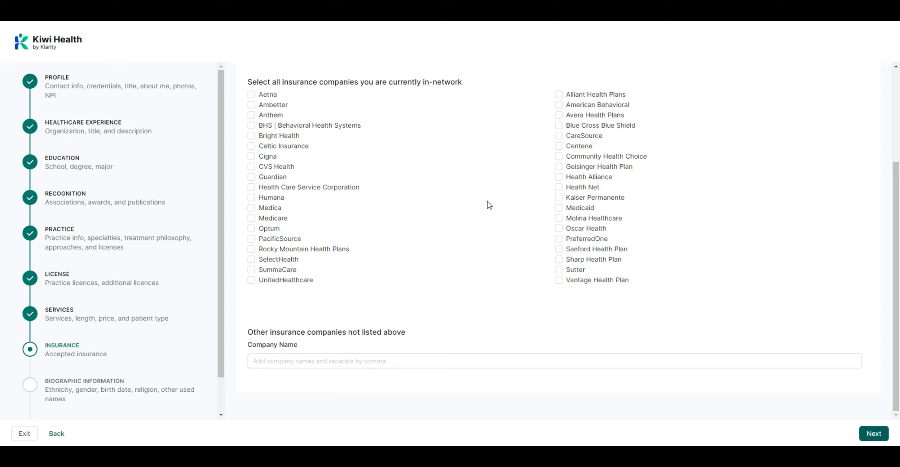
left_click(445, 364)
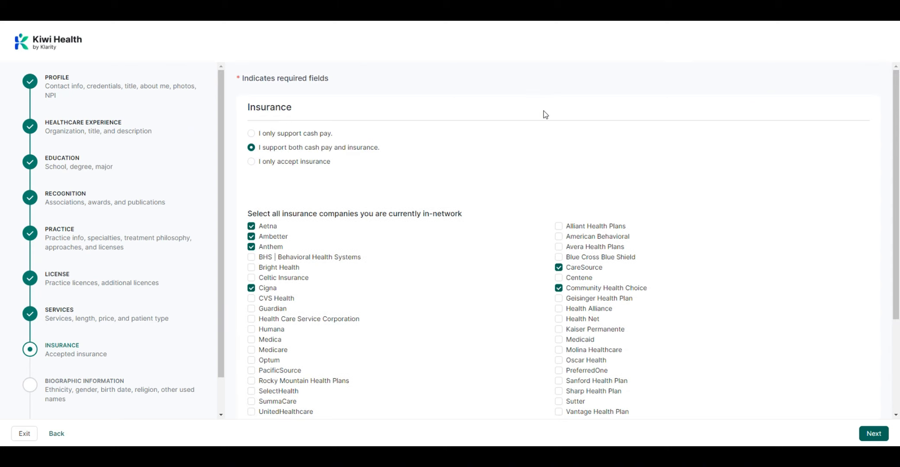
scroll(731, 262, "down", 2)
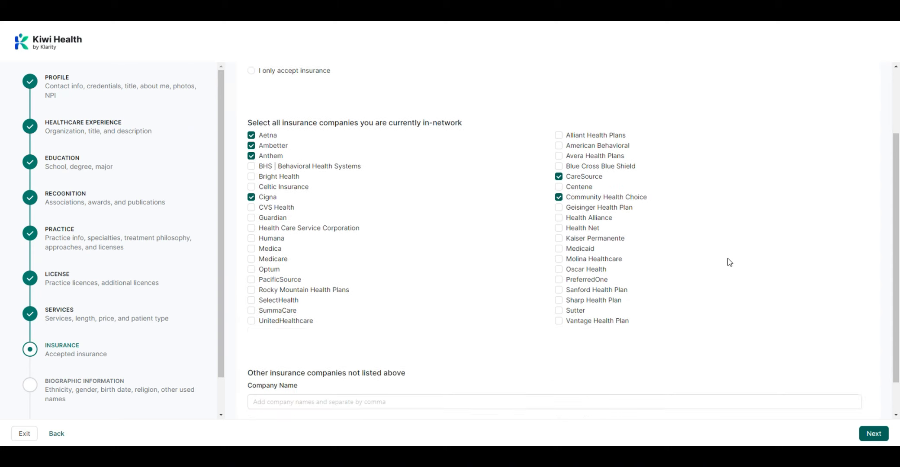
left_click(876, 434)
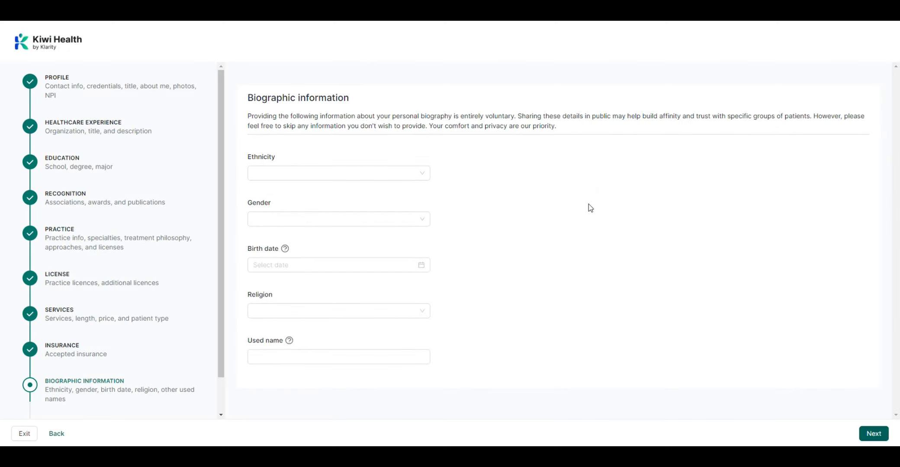
- Look through the optional ethnicity, gender, birth date, religion and used name fields, leave them blank, and proceed to the profile summary
left_click(340, 183)
left_click(573, 174)
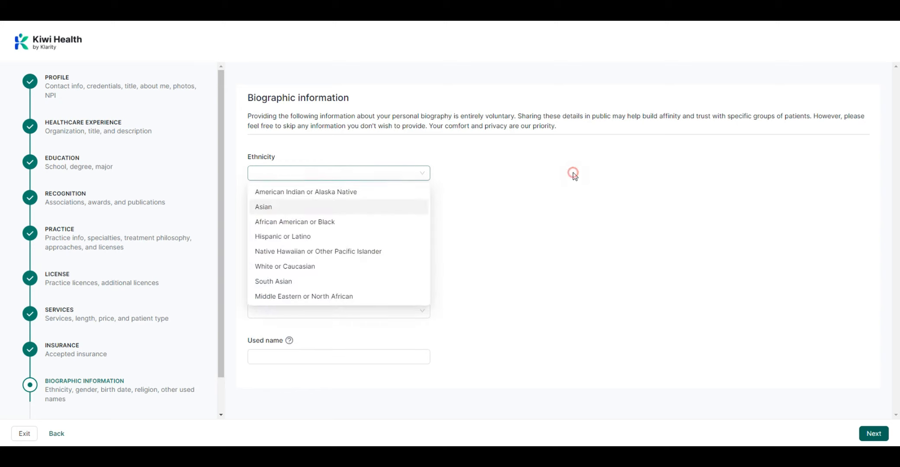
left_click(317, 220)
left_click(563, 212)
left_click(326, 271)
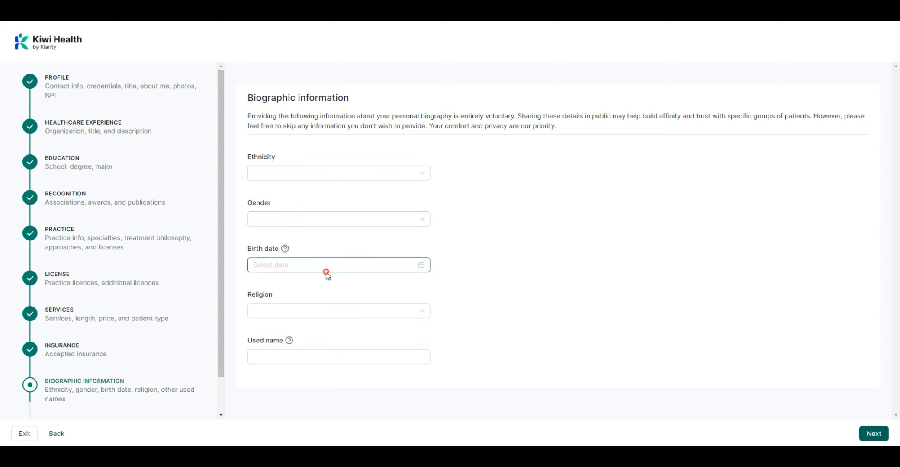
left_click(537, 249)
left_click(373, 314)
left_click(531, 290)
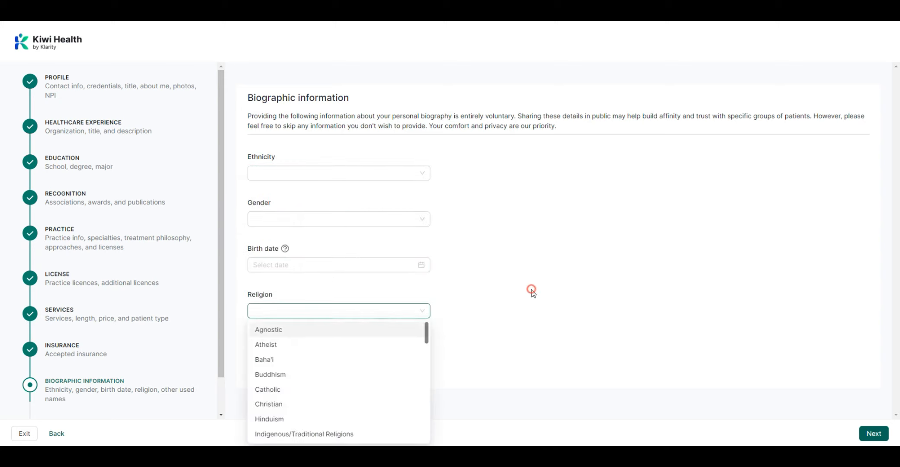
left_click(404, 357)
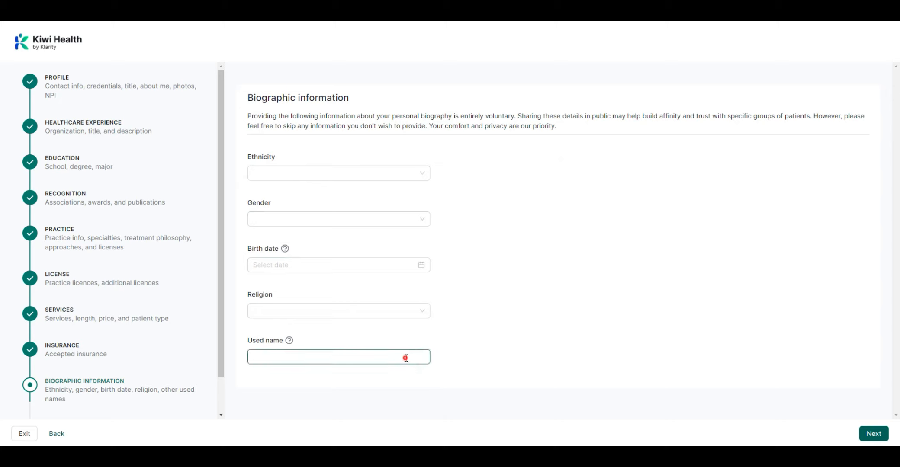
left_click(878, 432)
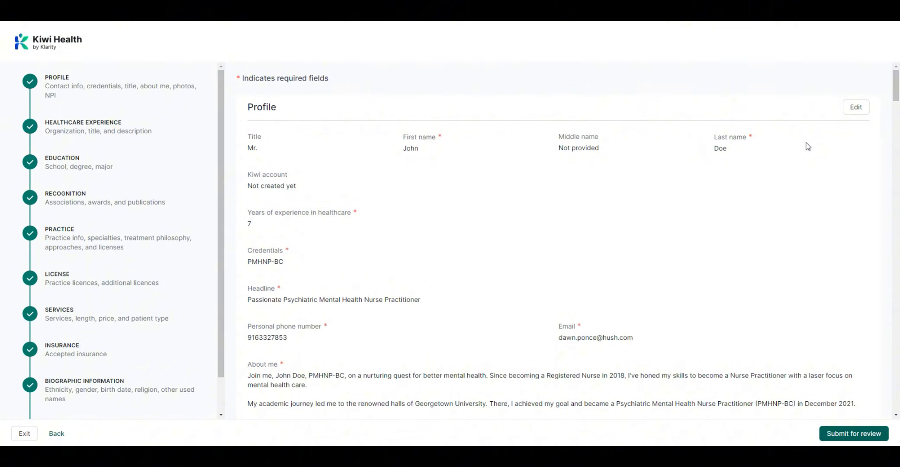
- Submit the completed UniProfile for review, authorizing the Provider Support team to edit the profile
left_click_drag(896, 84, 871, 400)
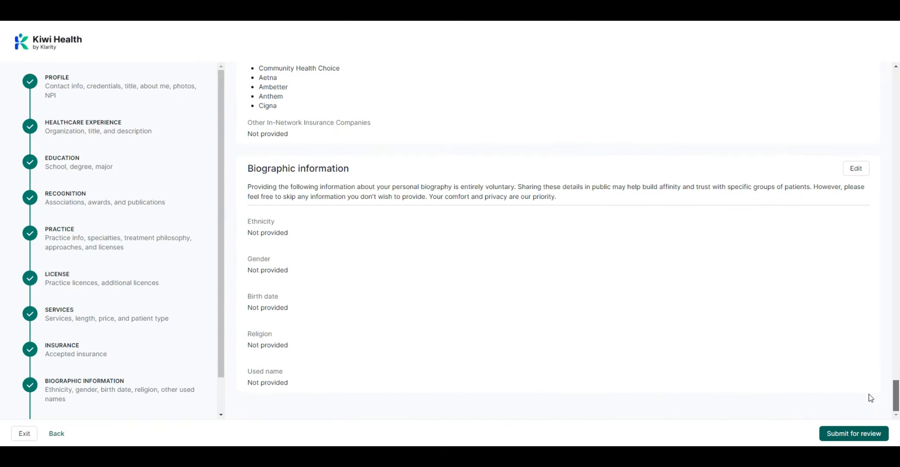
left_click(860, 434)
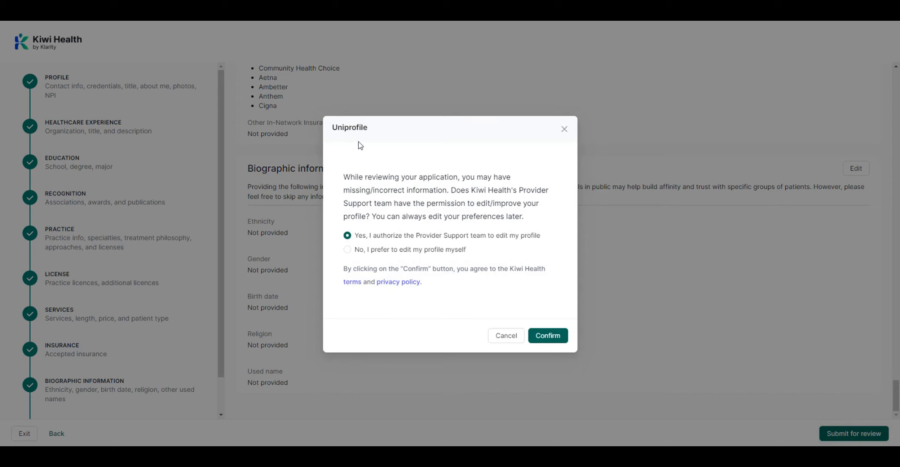
left_click(562, 339)
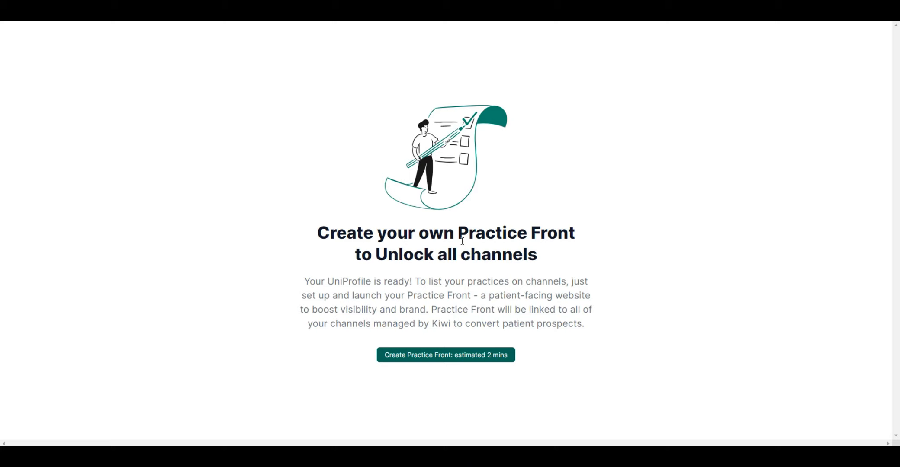
- Create the Practice Front, dismiss the LocalSEO+ promotion, and launch the site with its pre-populated content
left_click(442, 358)
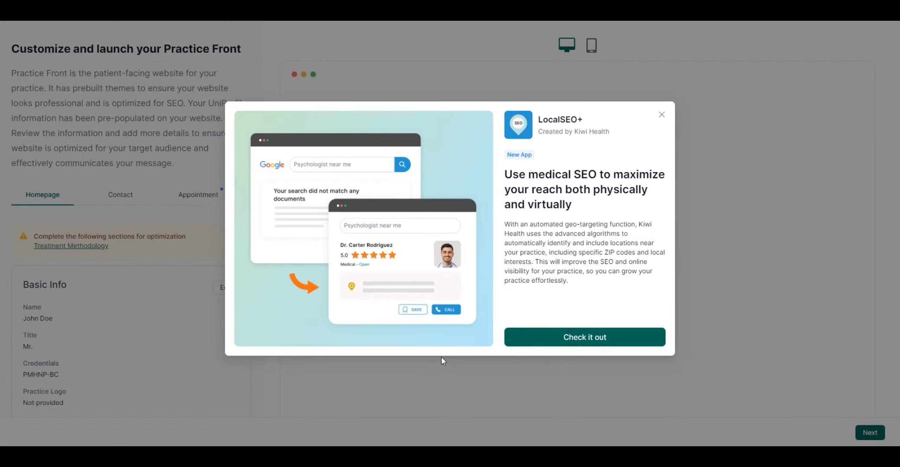
left_click(662, 114)
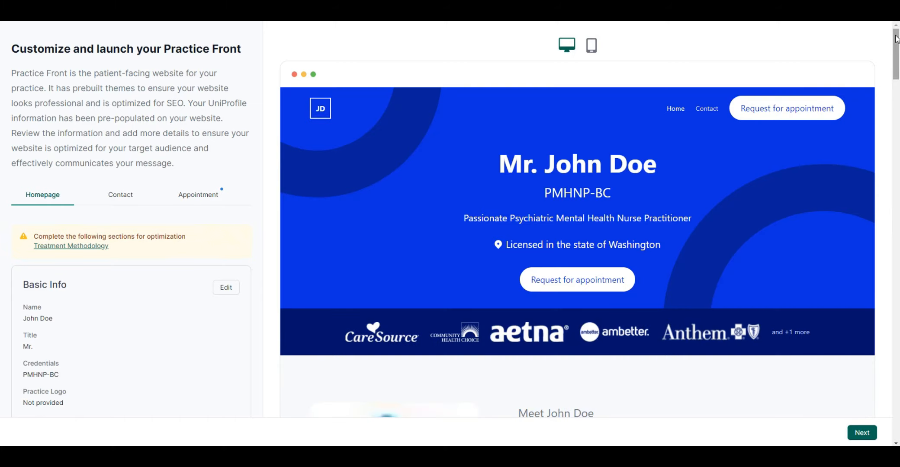
left_click_drag(895, 42, 871, 439)
left_click(862, 433)
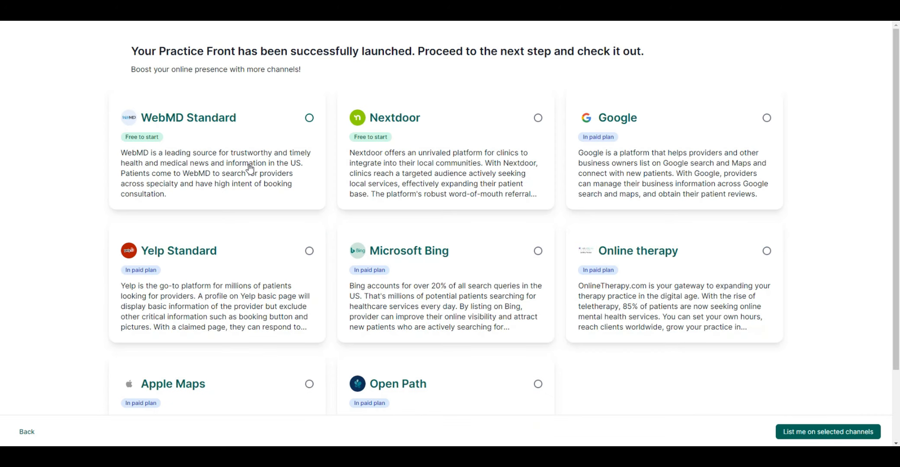
- Request listings on WebMD Standard, Nextdoor, Google, Online therapy, Microsoft Bing and Yelp Standard, and return to the Practice Front page
left_click(249, 168)
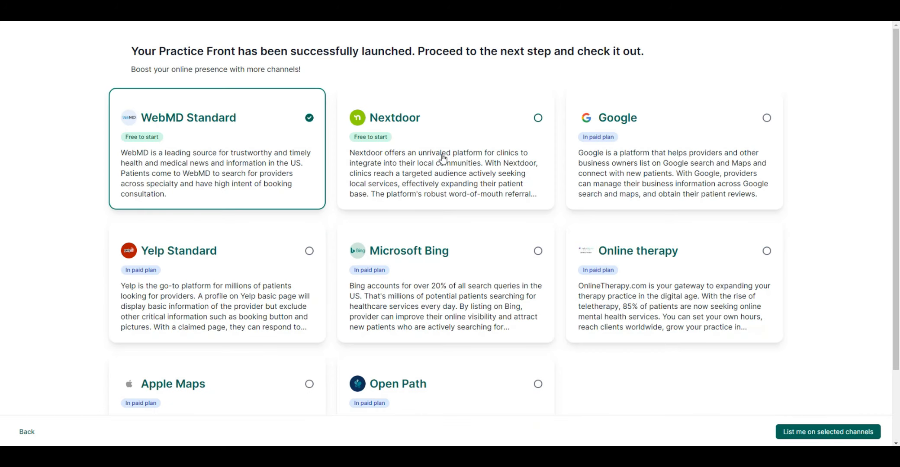
left_click(443, 157)
left_click(630, 152)
left_click(640, 259)
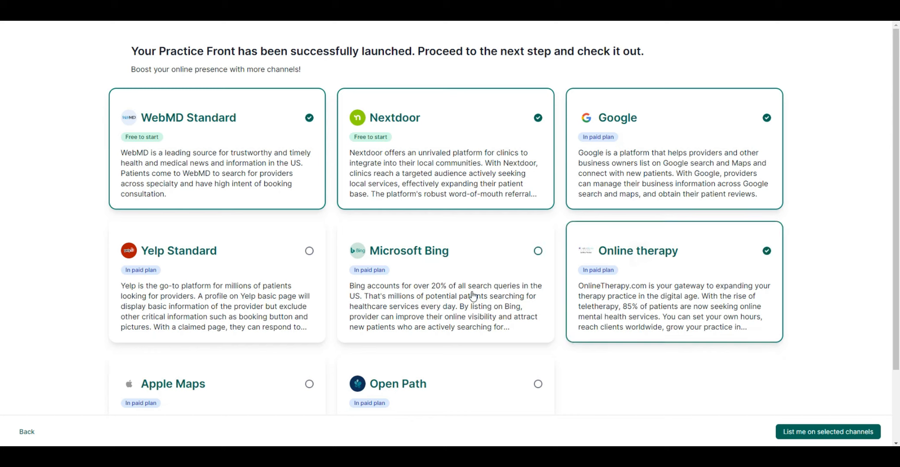
left_click(471, 295)
left_click(270, 296)
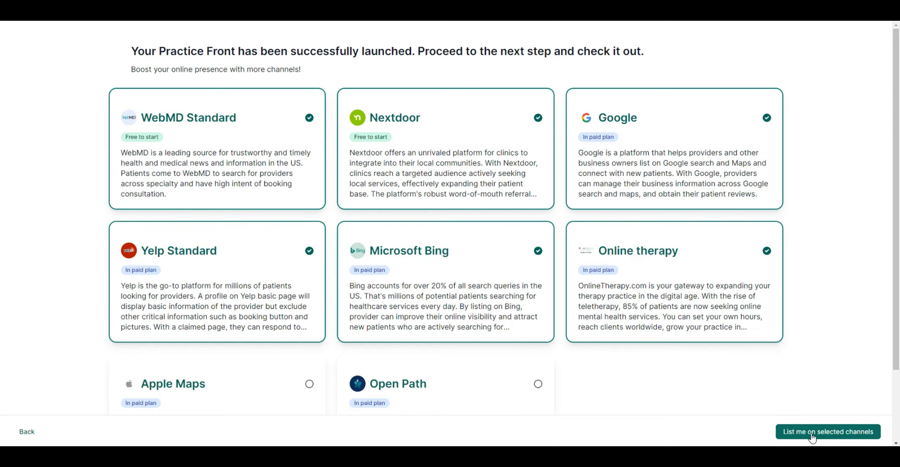
left_click(842, 433)
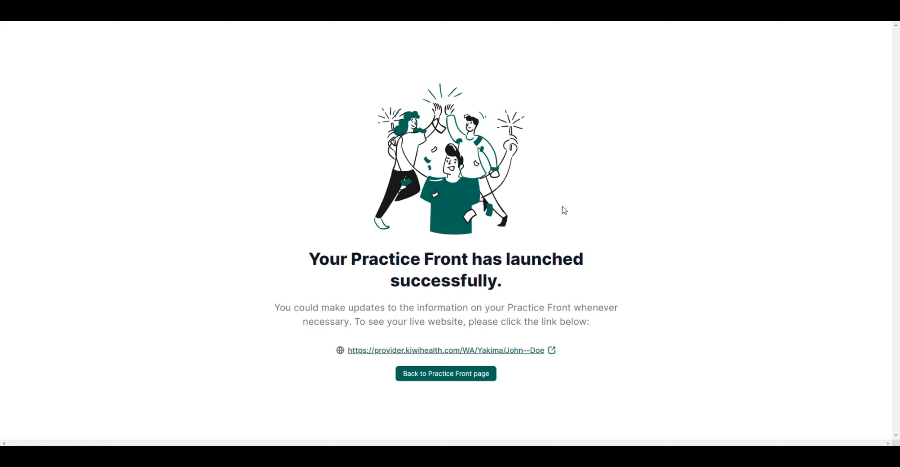
left_click(445, 374)
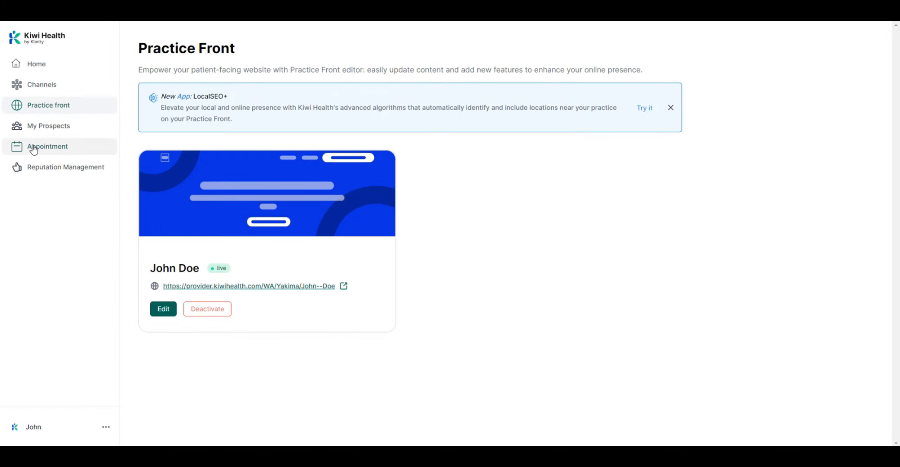
- Start the Channels setup and skip the question about currently used marketing channels without selecting any
left_click(43, 88)
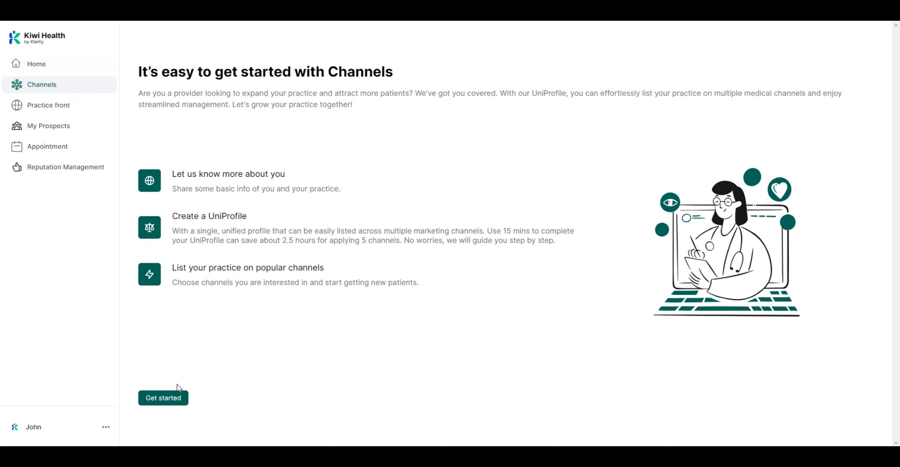
left_click(163, 398)
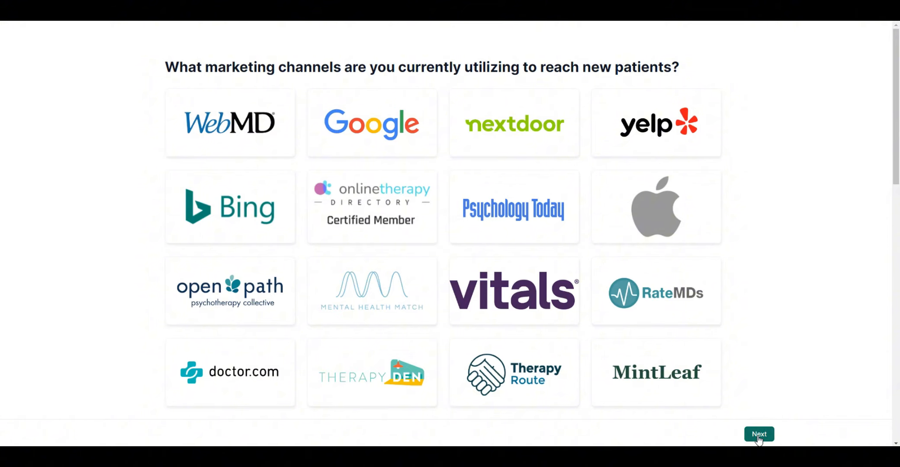
left_click(758, 435)
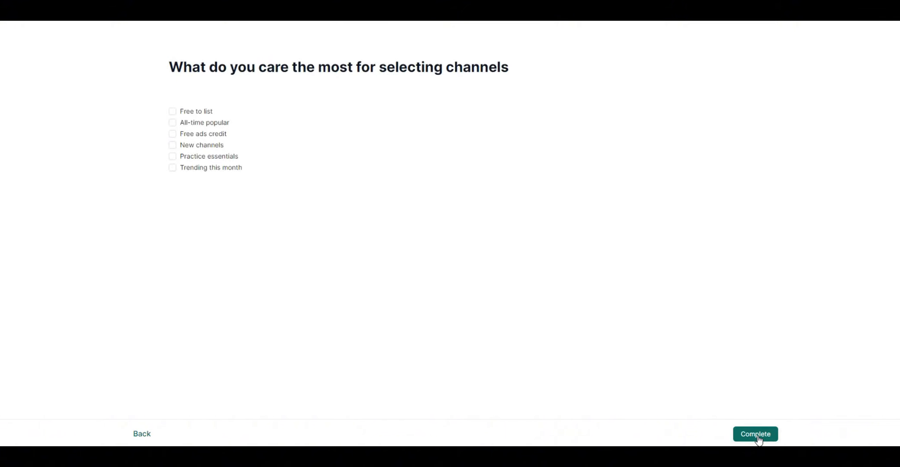
- Select Free to list, All-time popular, Free ads credit, New channels, Practice essentials and Trending this month as channel preferences, and complete the questionnaire
left_click(173, 111)
left_click(172, 123)
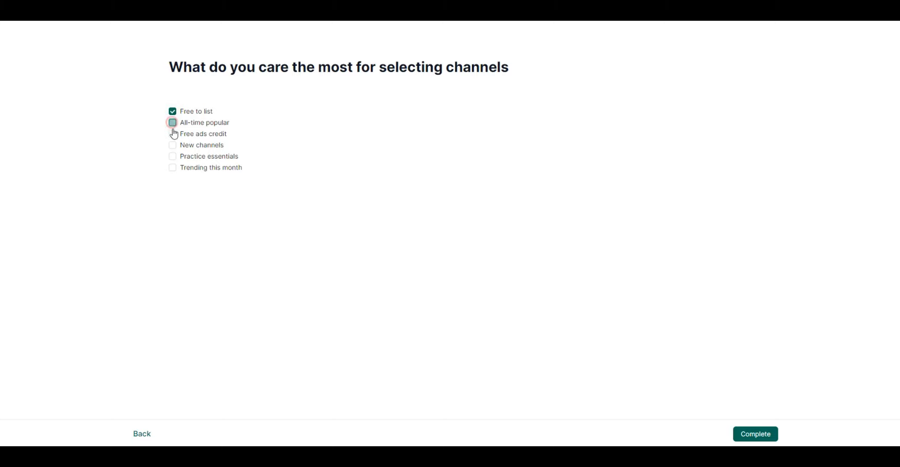
left_click(172, 134)
left_click(172, 145)
left_click(172, 156)
left_click(172, 167)
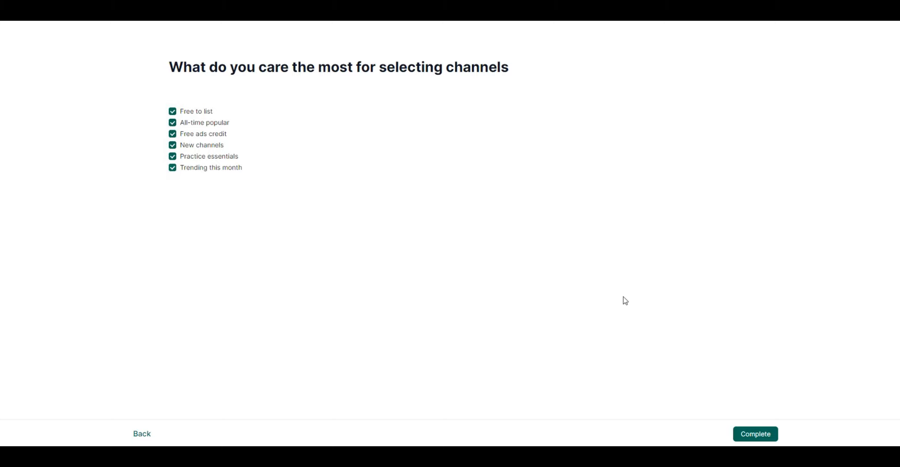
left_click(753, 438)
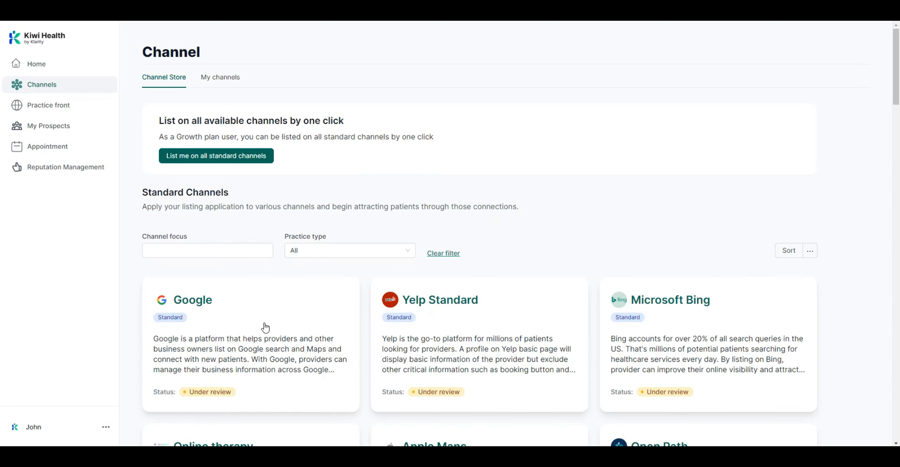
- Open the unlisted Apple Maps channel in the Channel Store and request a listing on it
scroll(567, 296, "down", 3)
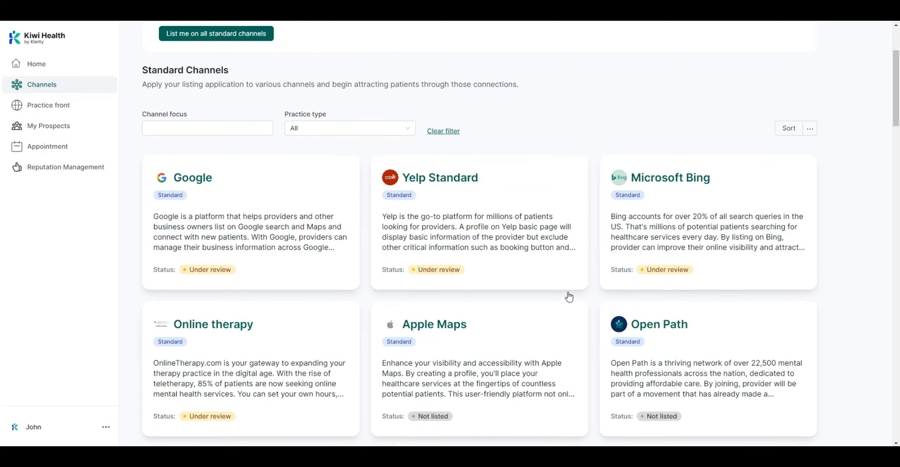
scroll(379, 232, "down", 2)
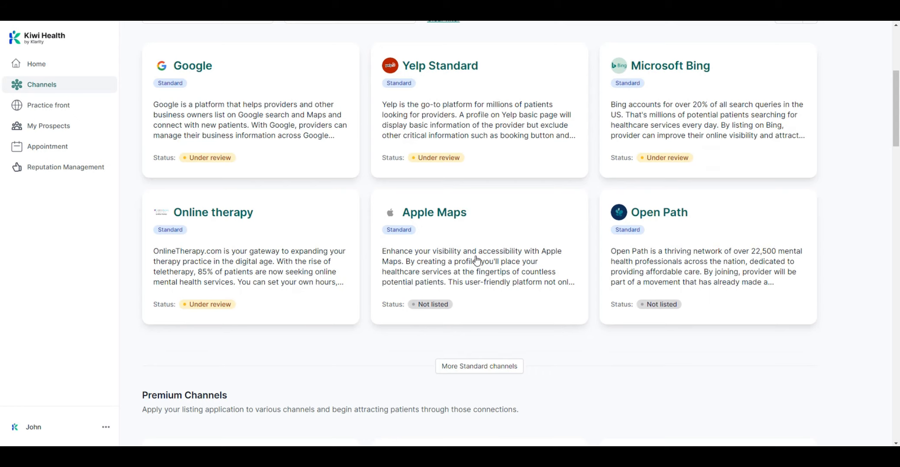
scroll(474, 257, "down", 2)
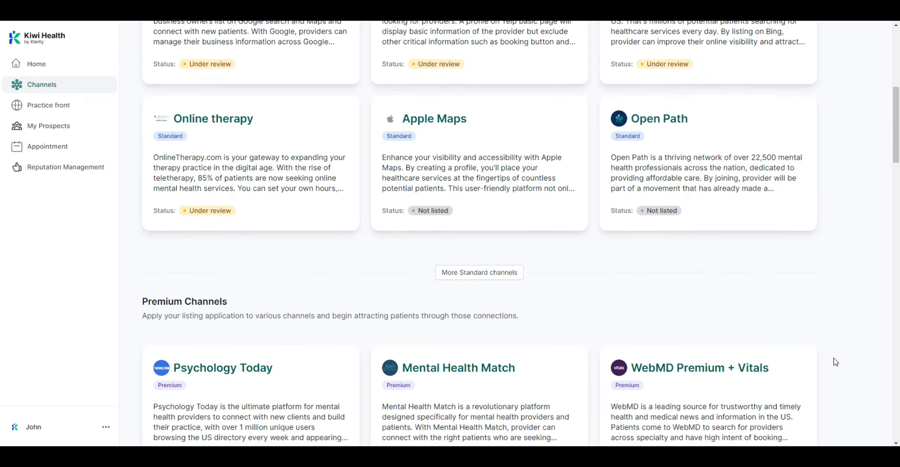
scroll(618, 315, "down", 3)
scroll(251, 258, "up", 10)
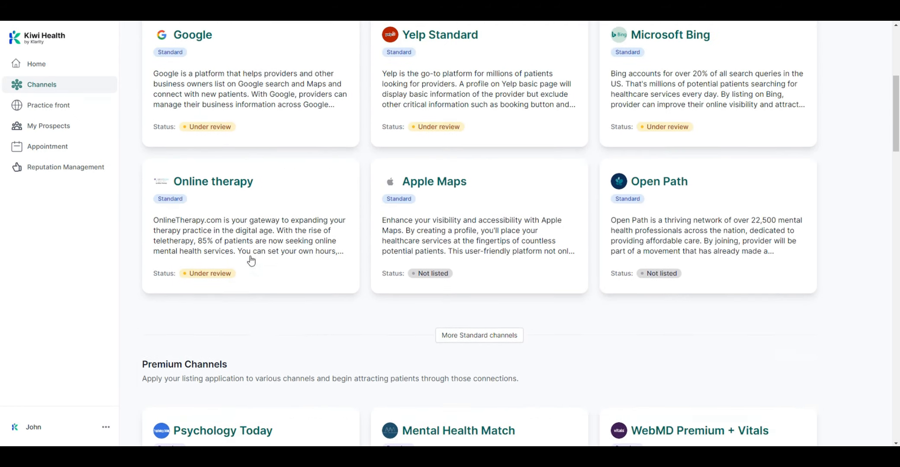
scroll(261, 277, "down", 5)
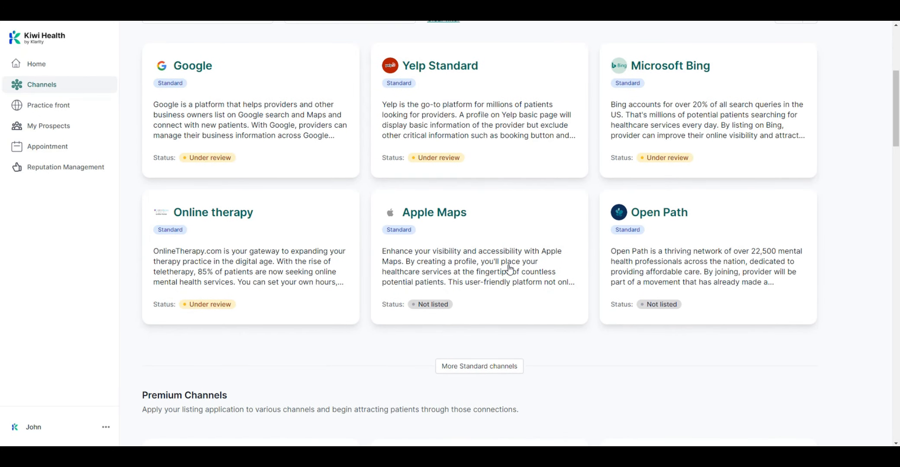
scroll(389, 251, "down", 2)
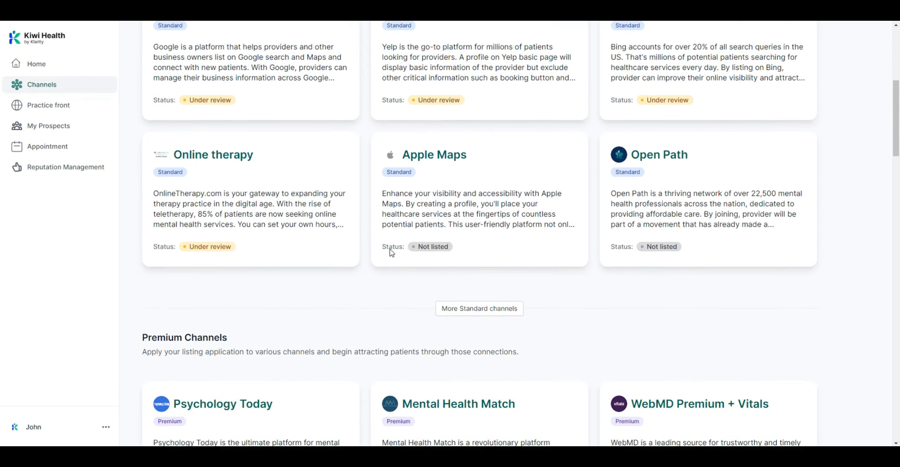
scroll(472, 337, "up", 4)
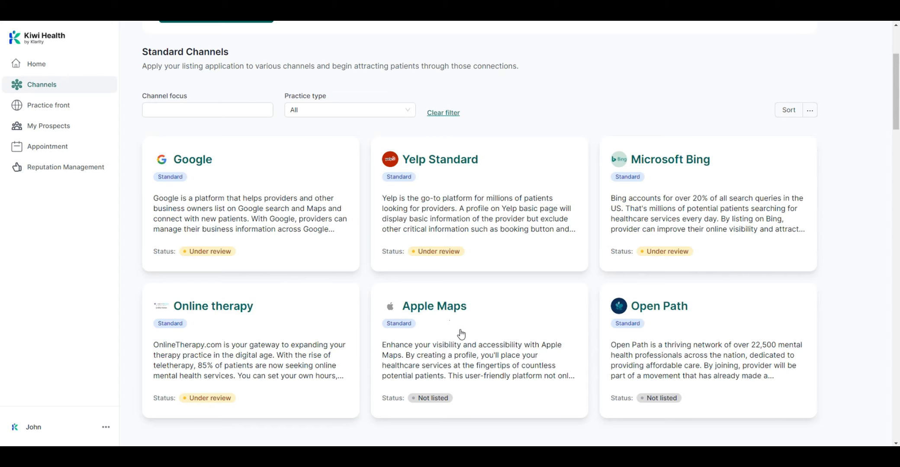
left_click(459, 332)
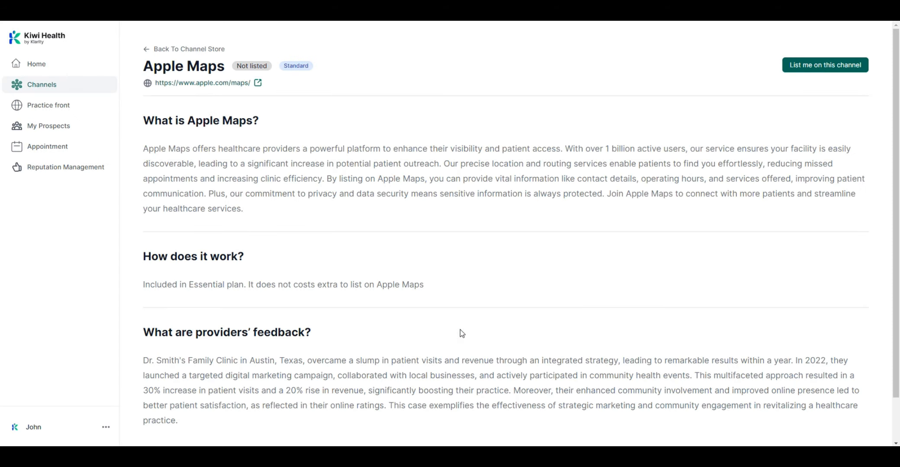
left_click(804, 69)
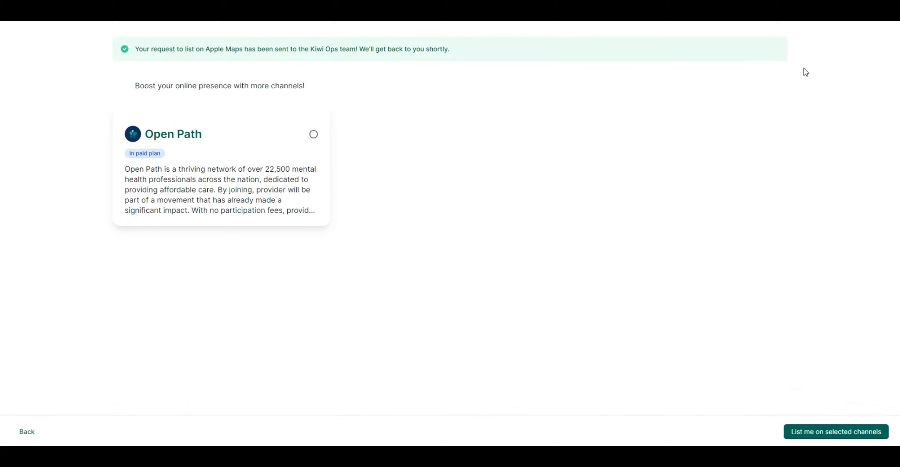